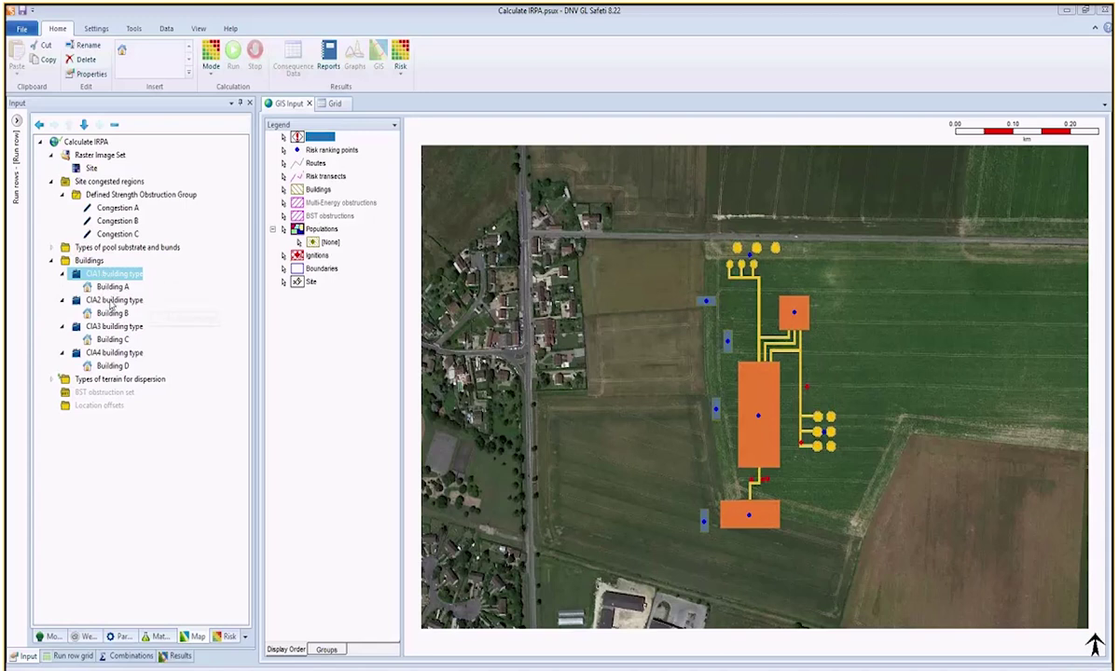
{"action": "left_click", "coordinate": [111, 302]}
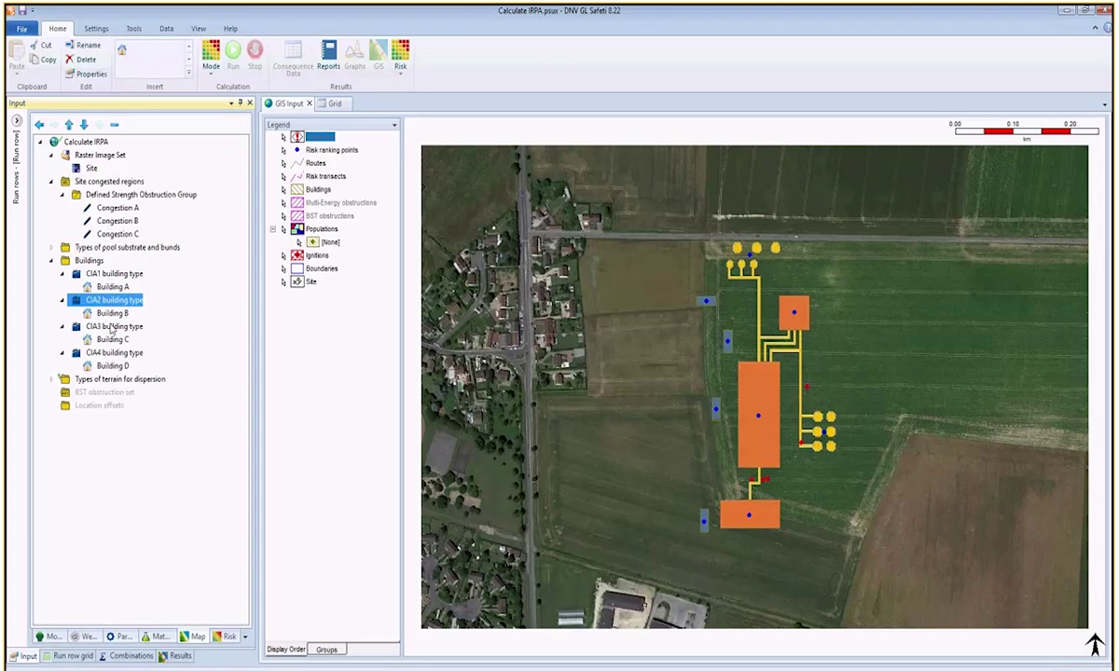
{"action": "left_click", "coordinate": [111, 329]}
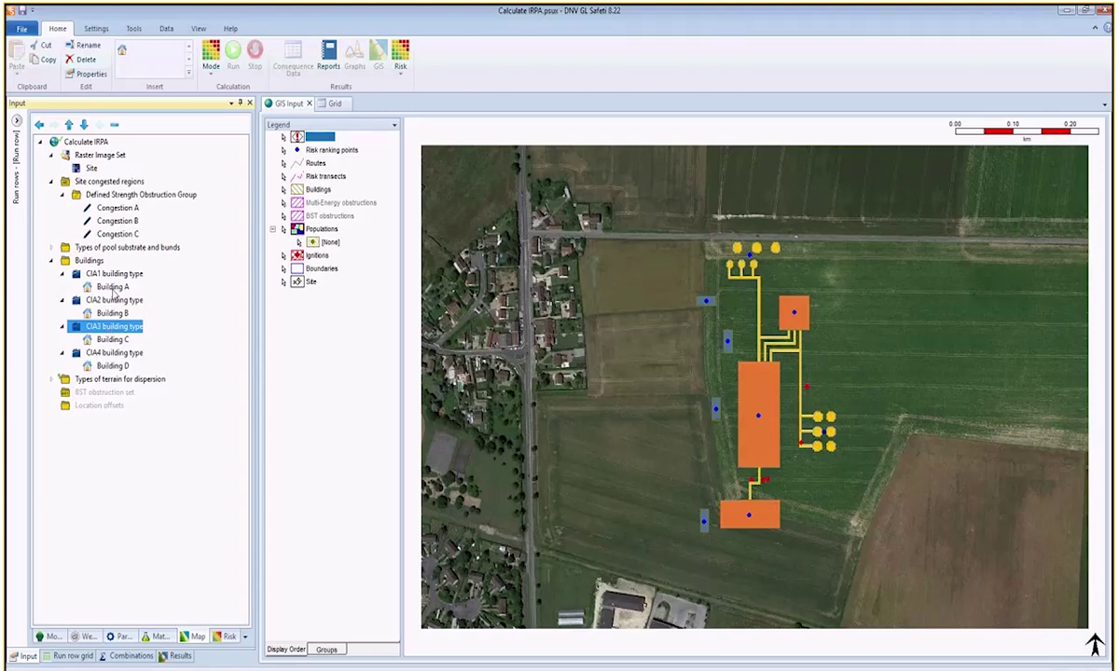
{"action": "left_click", "coordinate": [112, 314]}
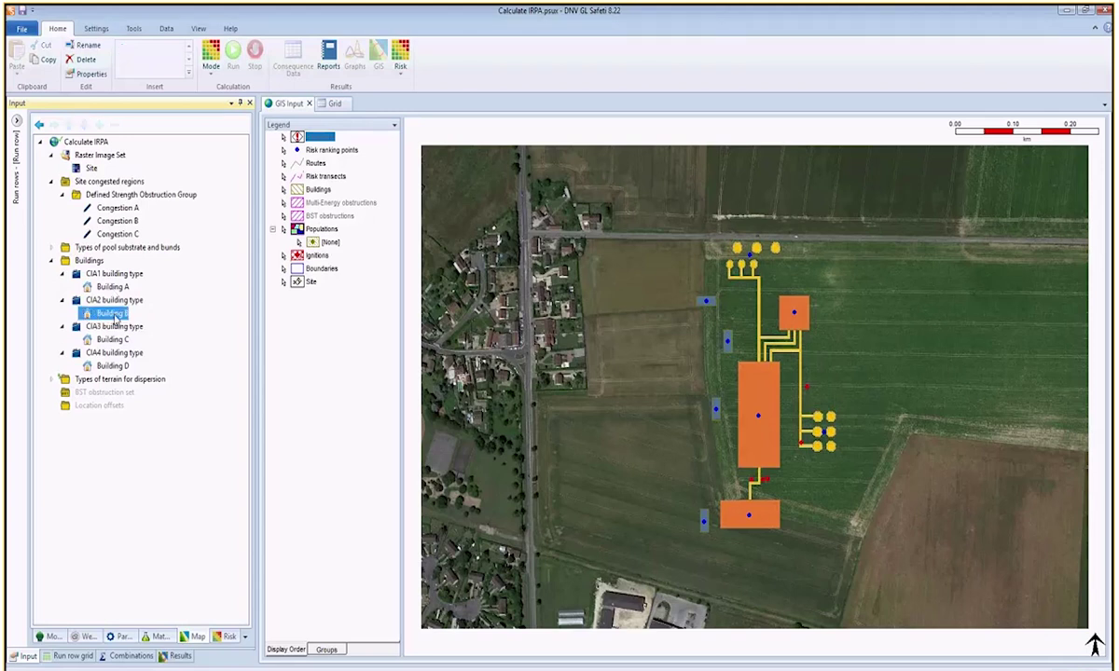
Show the risk inputs and select building vulnerabilities CIA1, CIA2, CIA3 and the Indoor vulnerability
{"action": "left_click", "coordinate": [235, 635]}
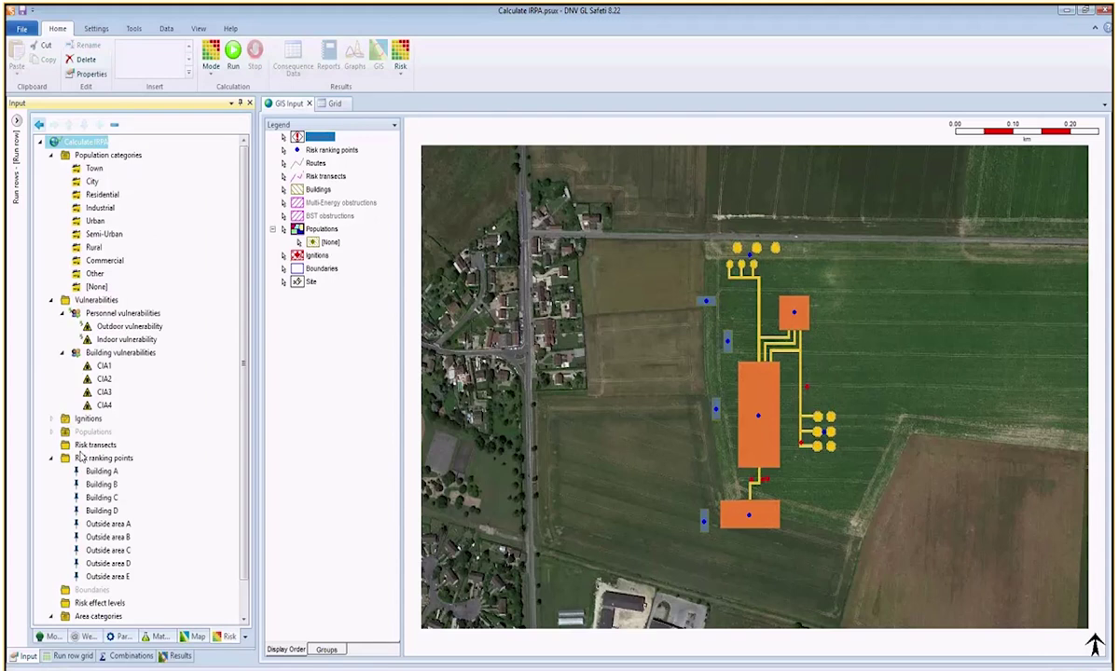
{"action": "left_click", "coordinate": [103, 367]}
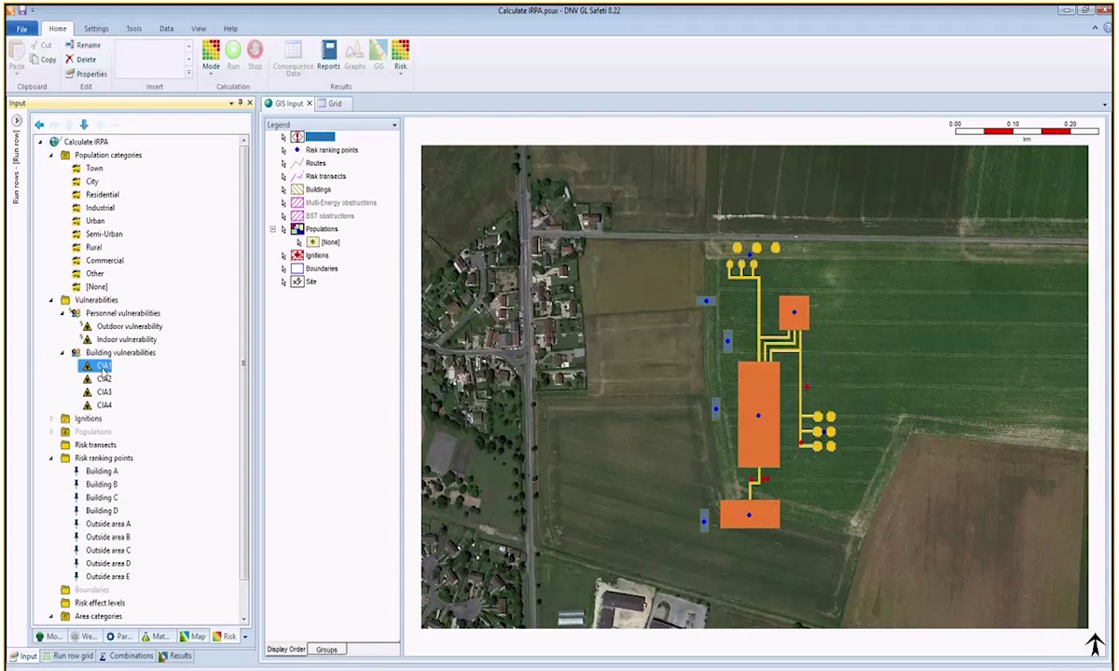
{"action": "left_click", "coordinate": [104, 379]}
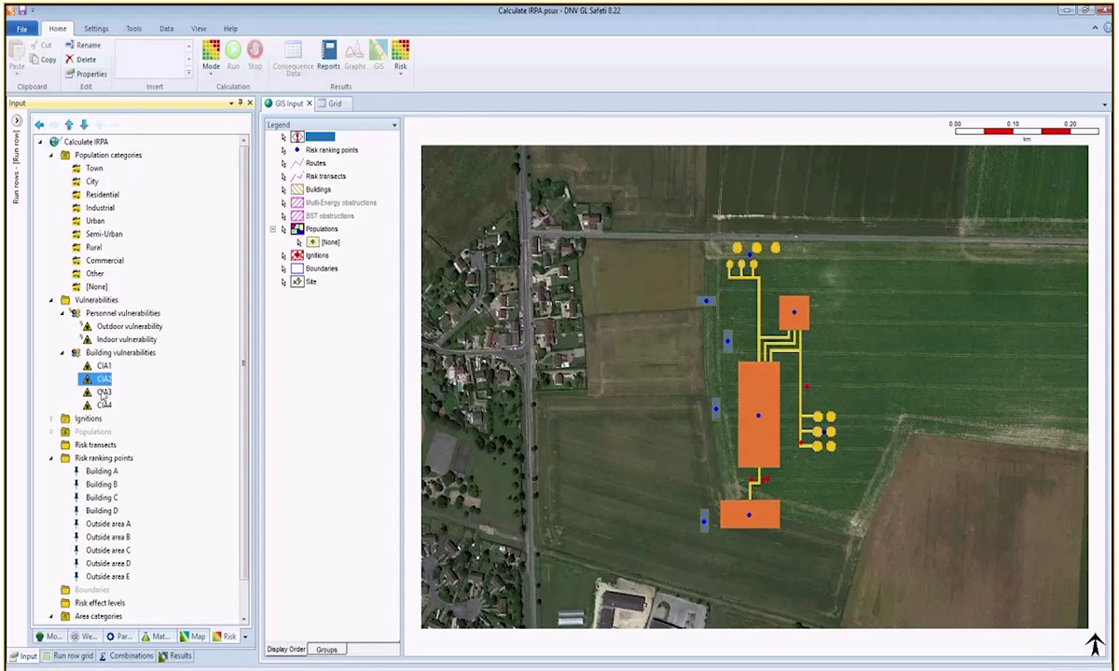
{"action": "left_click", "coordinate": [102, 393]}
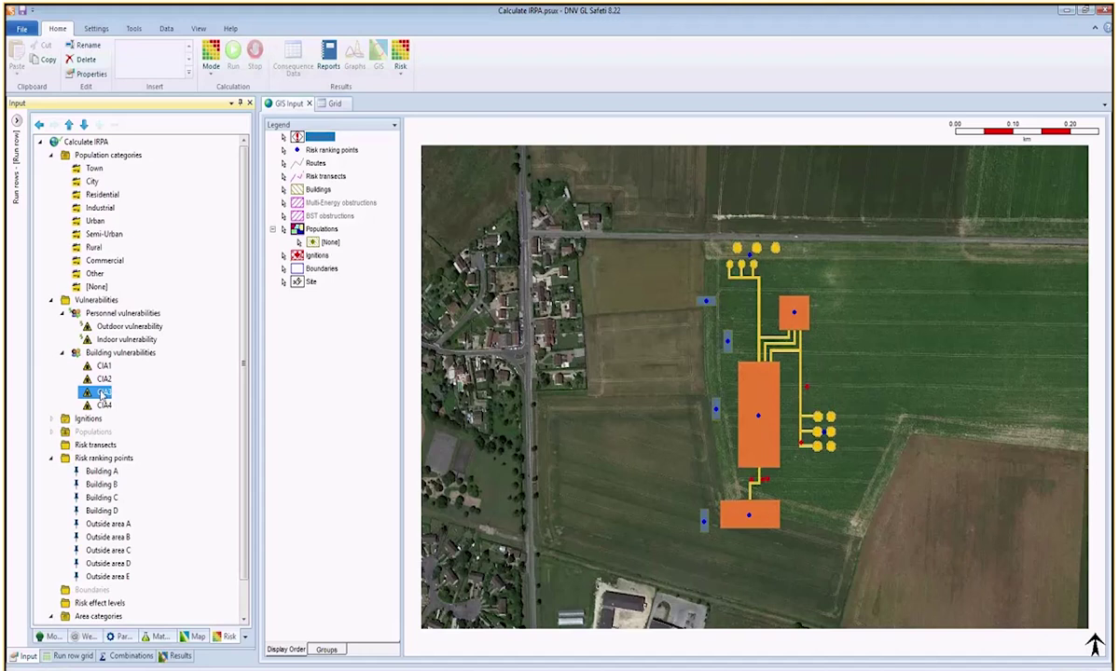
{"action": "left_click", "coordinate": [116, 341]}
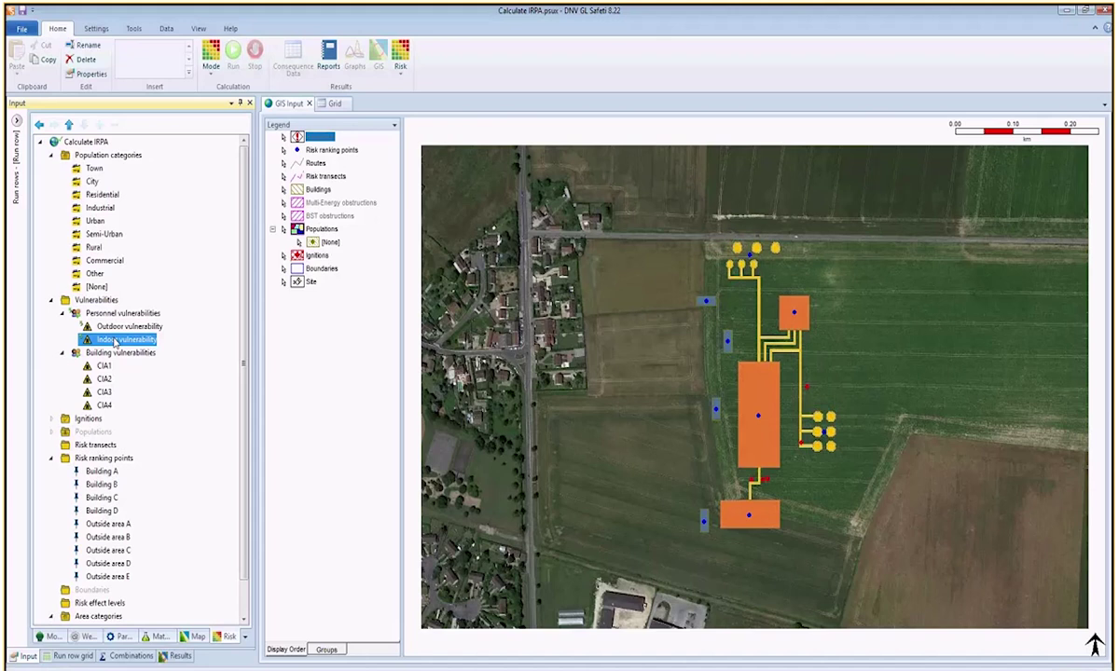
Open the IR Ranking Grid report and expand Combination 1 to list its nine ranking points
{"action": "left_click", "coordinate": [401, 67]}
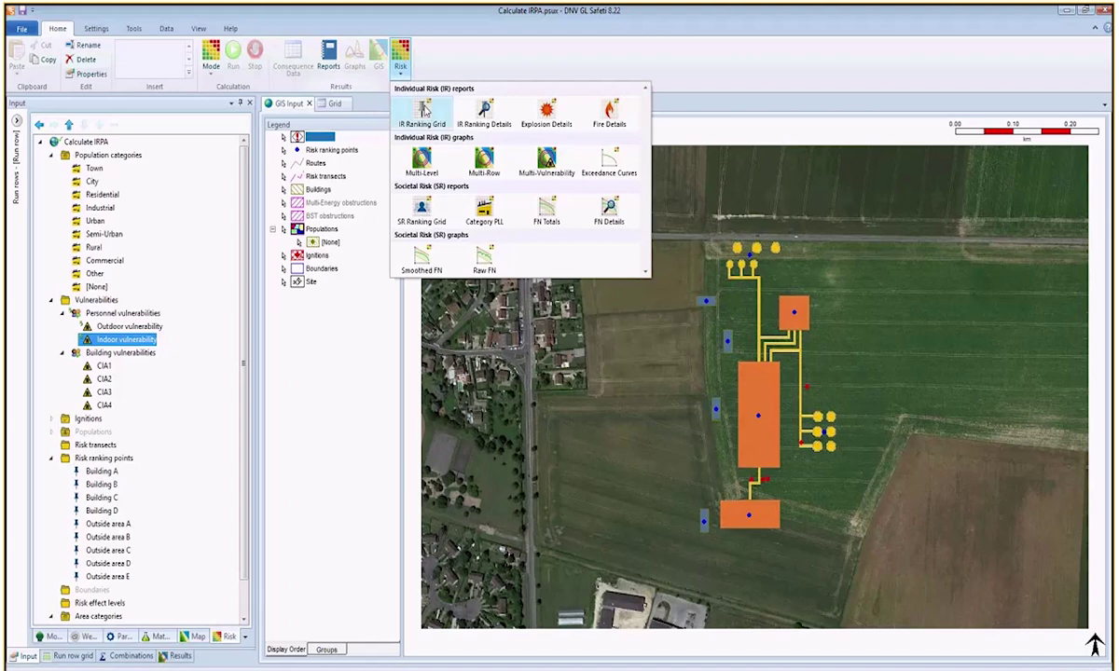
{"action": "left_click", "coordinate": [422, 114]}
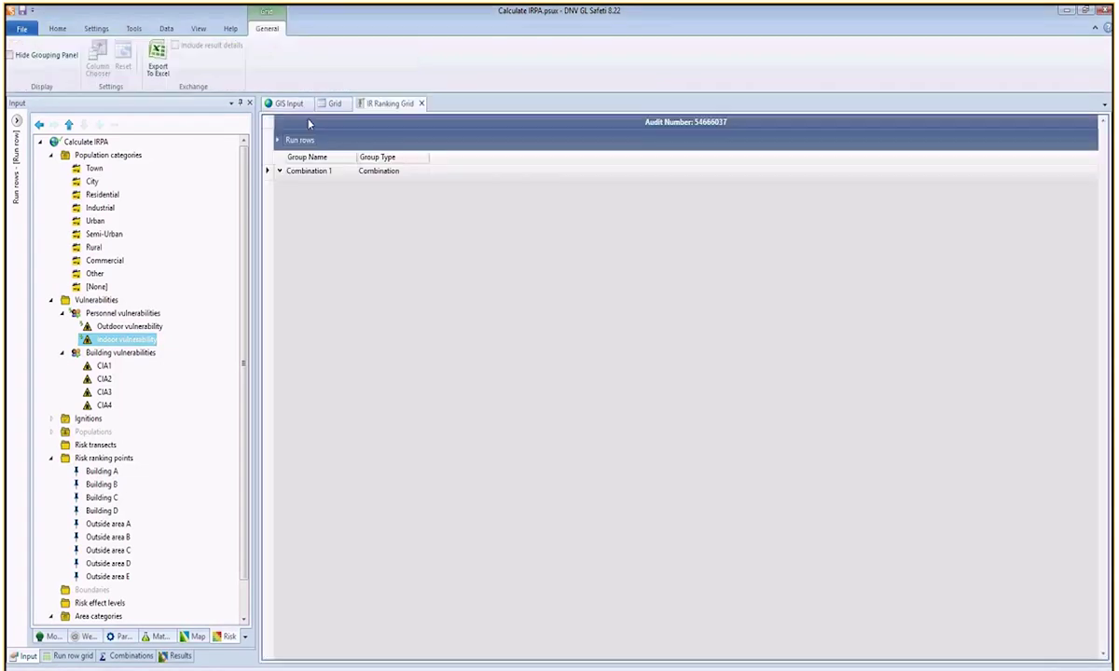
{"action": "left_click", "coordinate": [280, 171]}
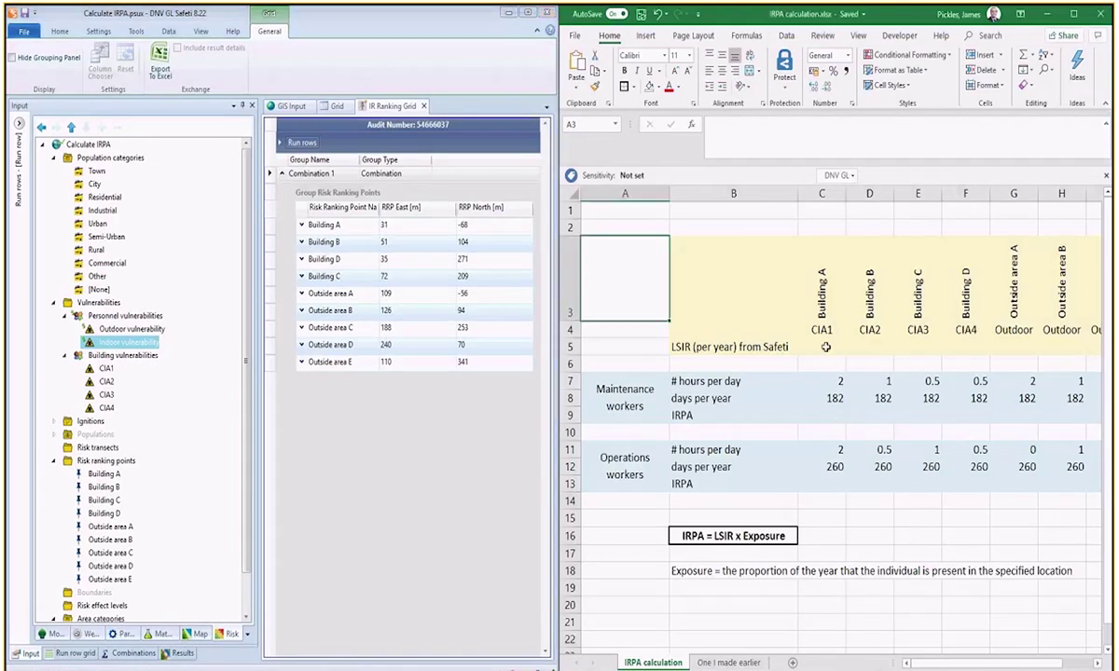
Review Excel's location headings, Building A through Outside area E, then expand Building A in the ranking grid
{"action": "key", "text": "F2"}
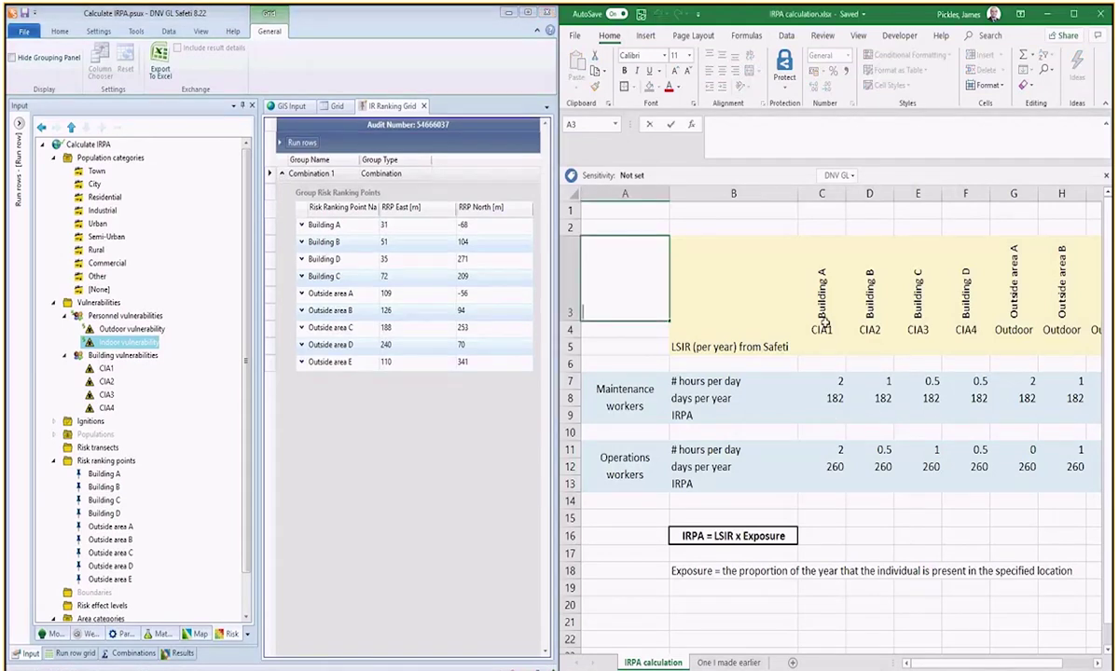
{"action": "left_click", "coordinate": [824, 317]}
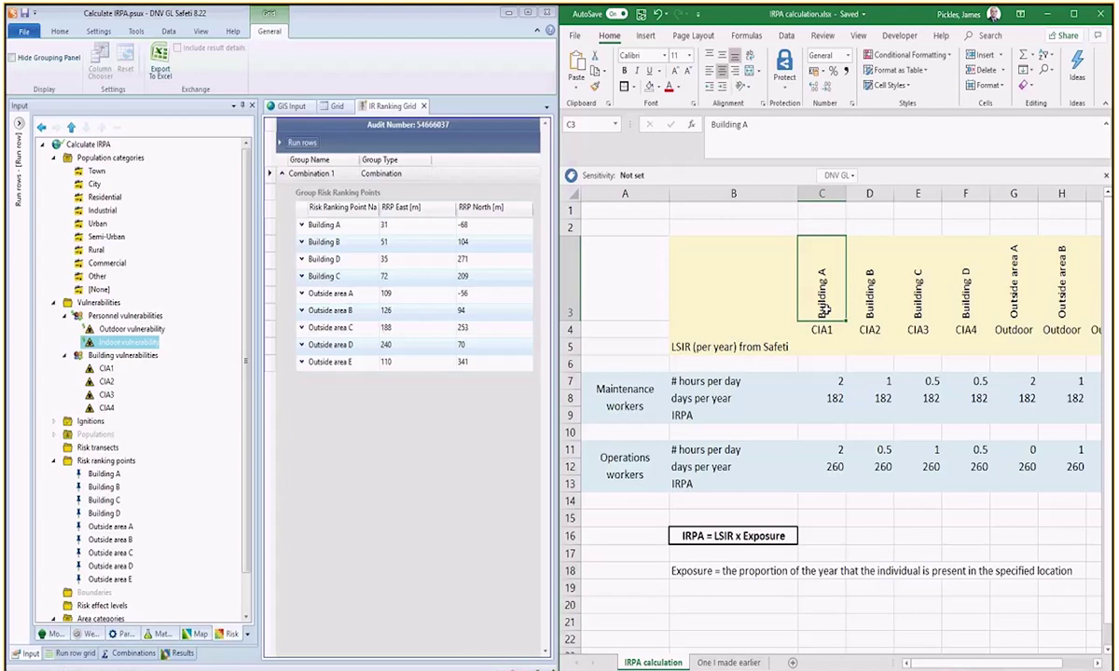
{"action": "key", "text": "Right"}
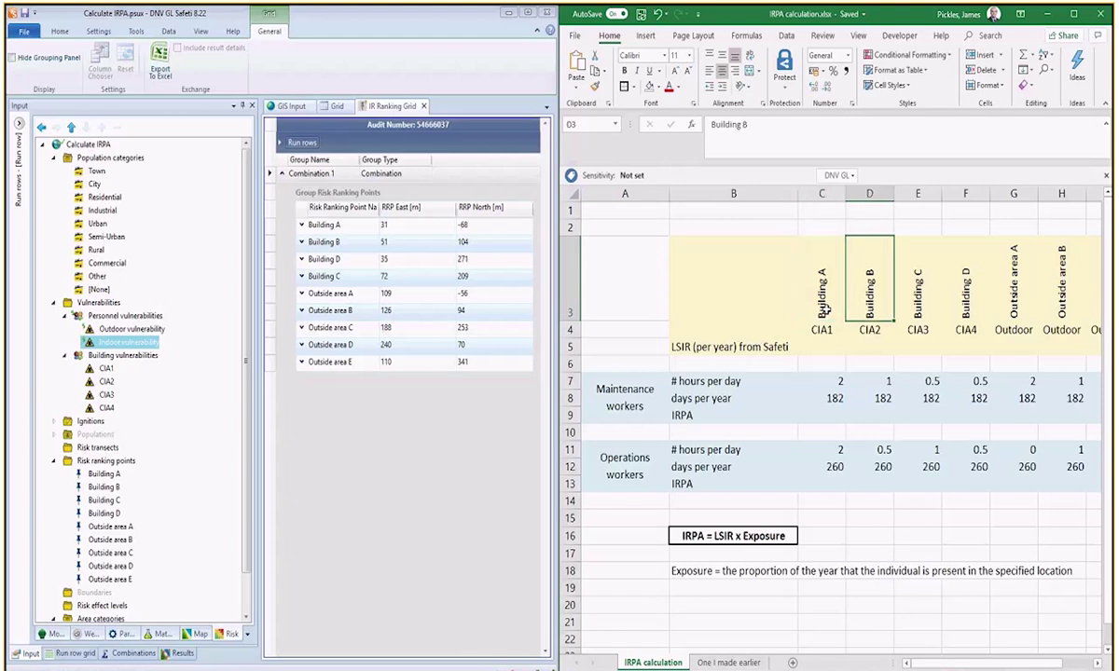
{"action": "key", "text": "Right"}
{"action": "key", "text": "Right"}
{"action": "key", "text": "Right"}
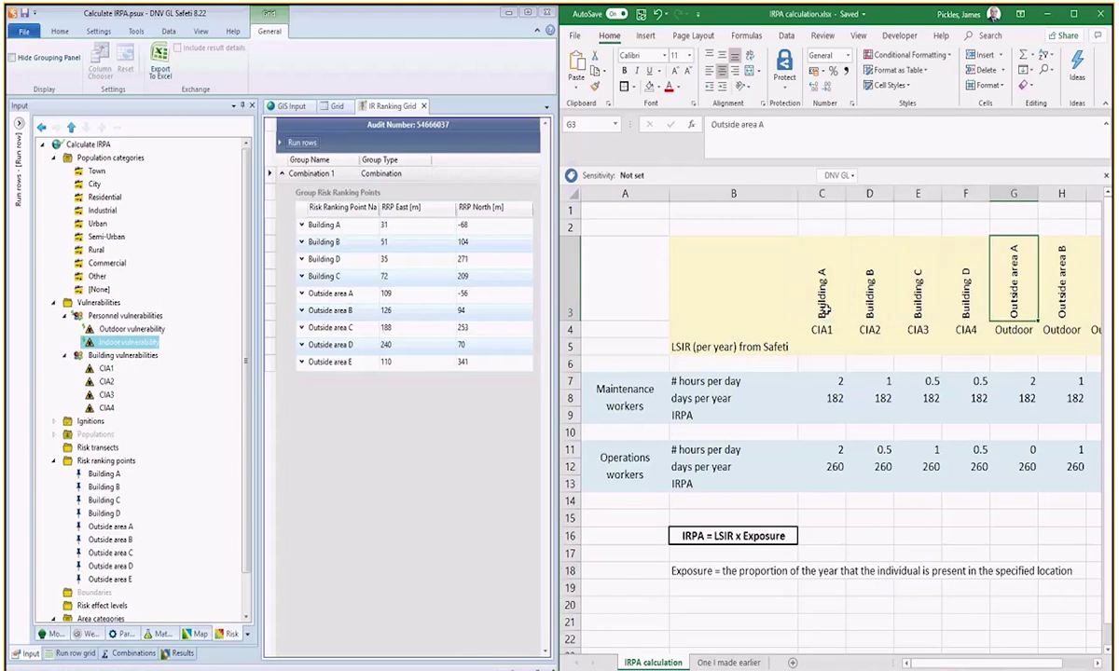
{"action": "key", "text": "Right"}
{"action": "key", "text": "Right"}
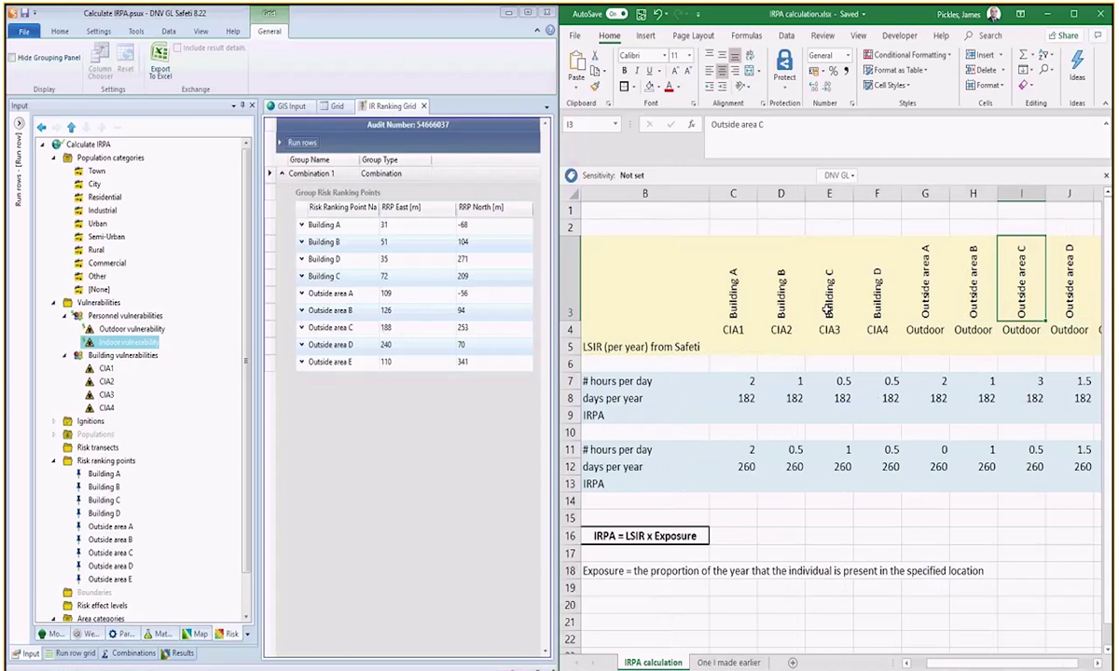
{"action": "key", "text": "Right"}
{"action": "key", "text": "Right"}
{"action": "key", "text": "Left"}
{"action": "key", "text": "Left"}
{"action": "key", "text": "Left"}
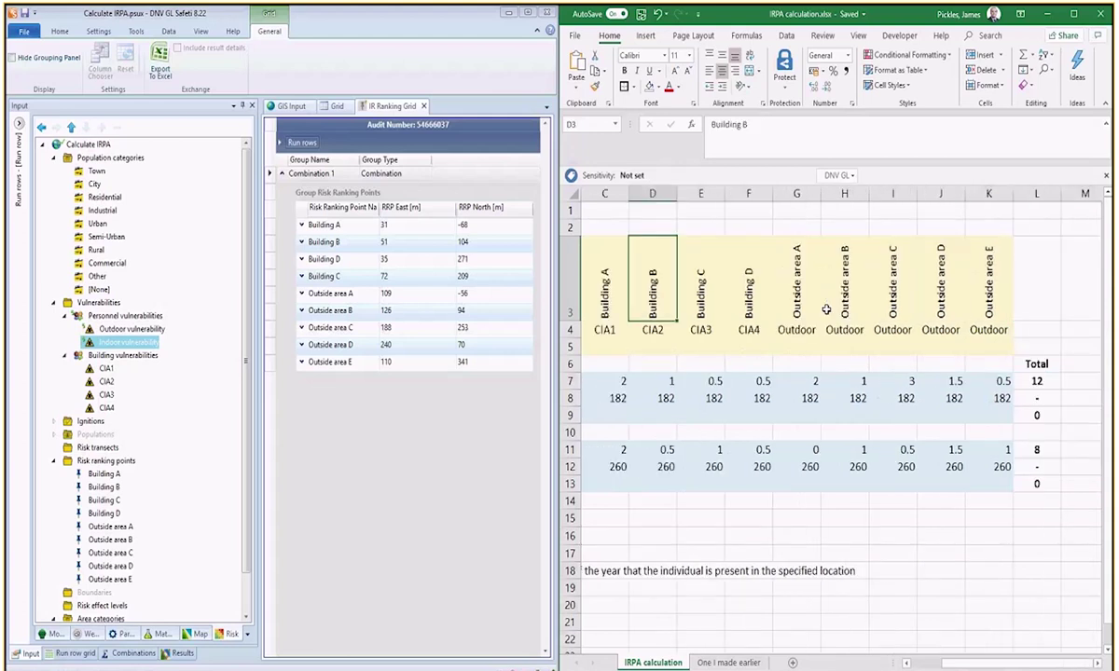
{"action": "key", "text": "Left"}
{"action": "key", "text": "Left"}
{"action": "key", "text": "Left"}
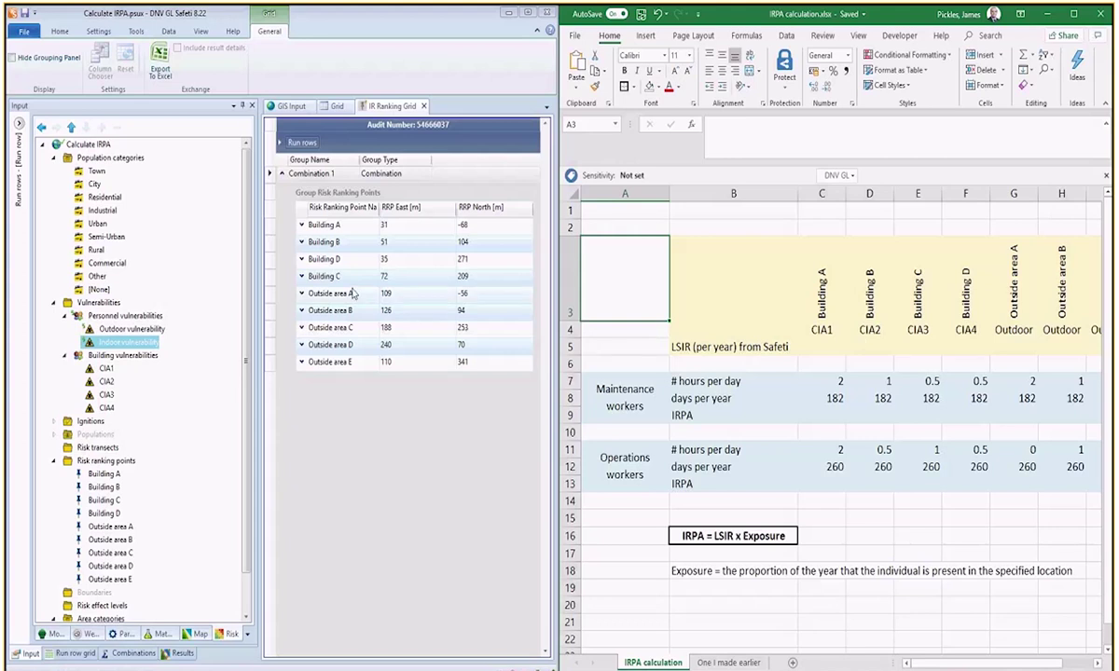
{"action": "left_click", "coordinate": [301, 225]}
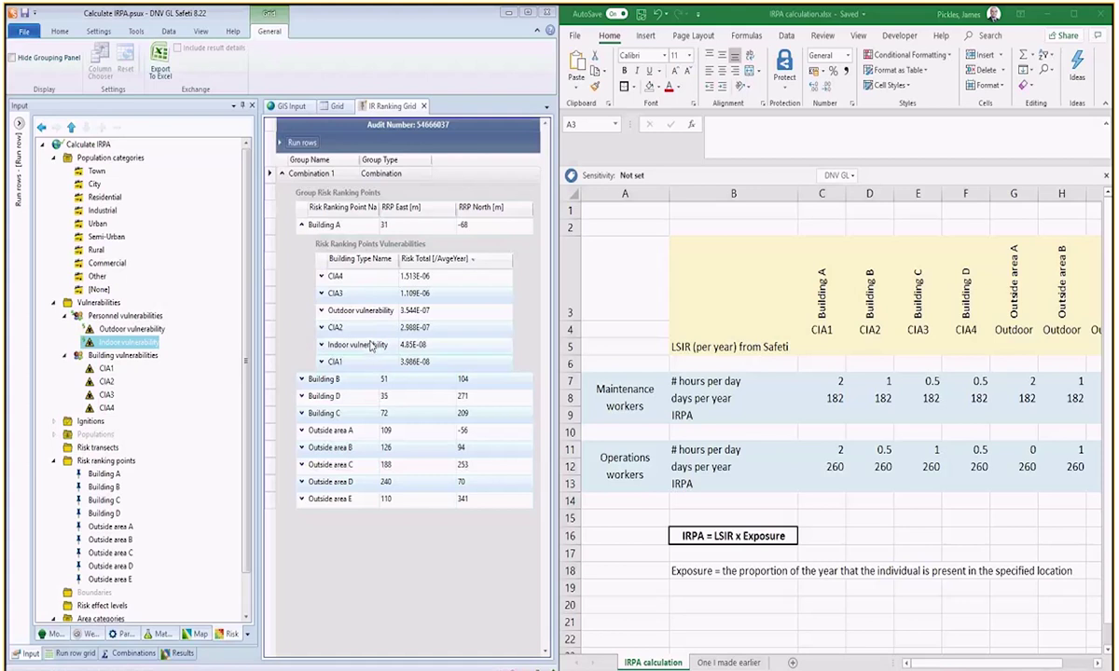
Enter Building A's LSIR, 3.986E-08, into Excel cell C5
{"action": "left_click", "coordinate": [198, 634]}
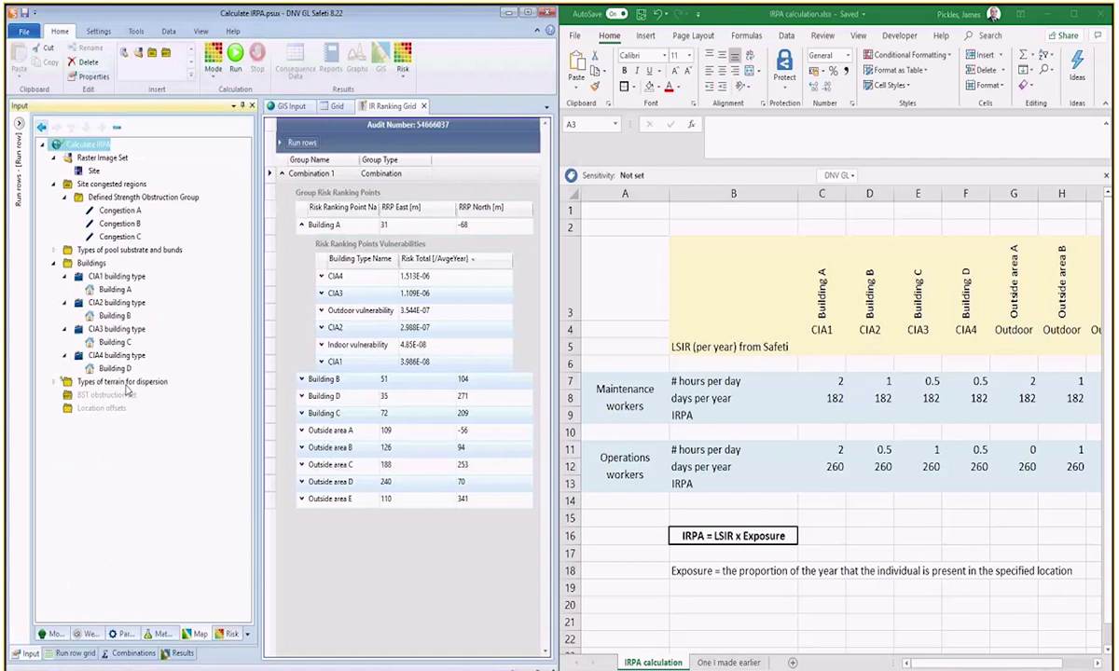
{"action": "left_click", "coordinate": [114, 290]}
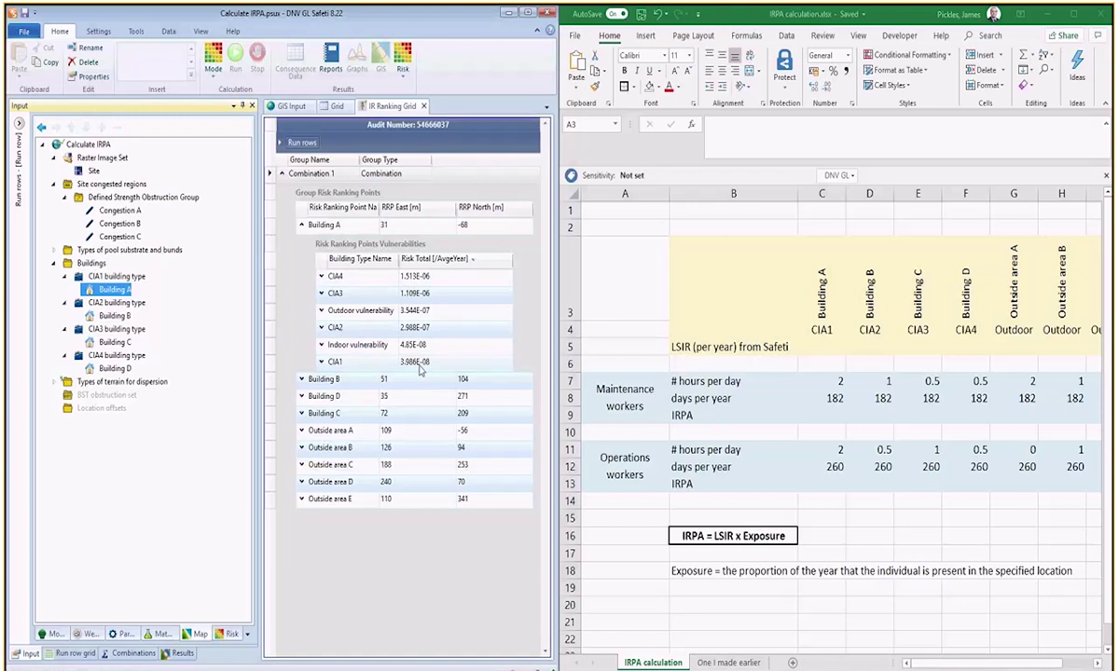
{"action": "left_click", "coordinate": [821, 345]}
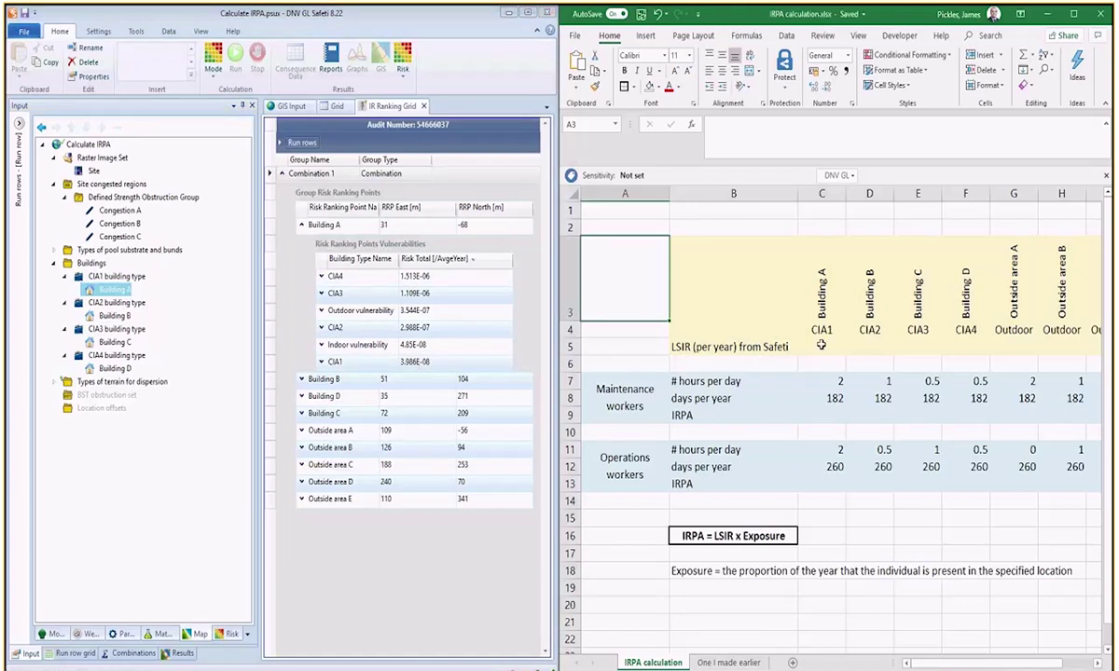
{"action": "left_click", "coordinate": [821, 345]}
{"action": "type", "text": "3.986e"}
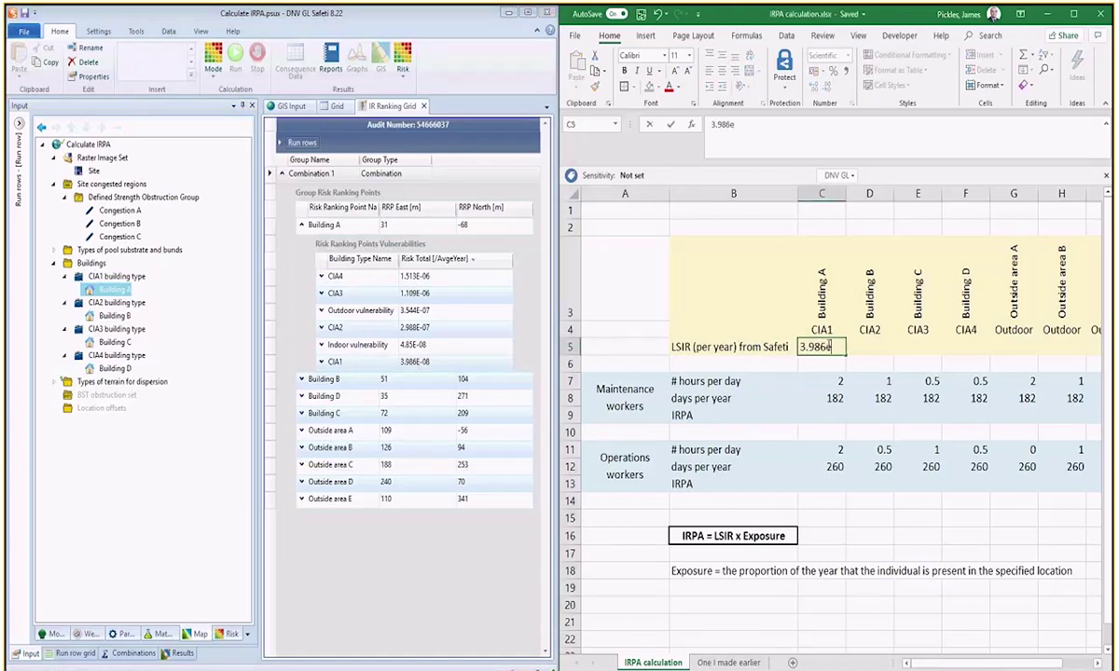
{"action": "type", "text": "-8"}
{"action": "key", "text": "Return"}
{"action": "left_click", "coordinate": [826, 345]}
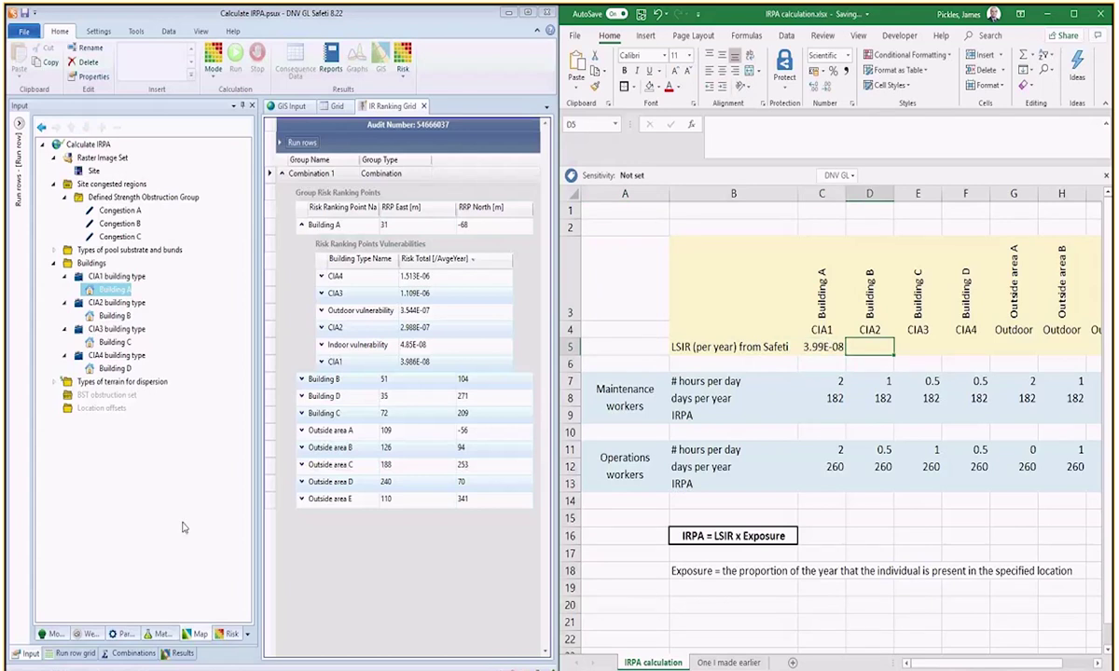
Show Building B's vulnerability risk totals and enter its LSIR, 7.943E-06, in cell D5
{"action": "left_click_drag", "start_coordinate": [115, 316], "coordinate": [119, 322]}
{"action": "left_click", "coordinate": [117, 317]}
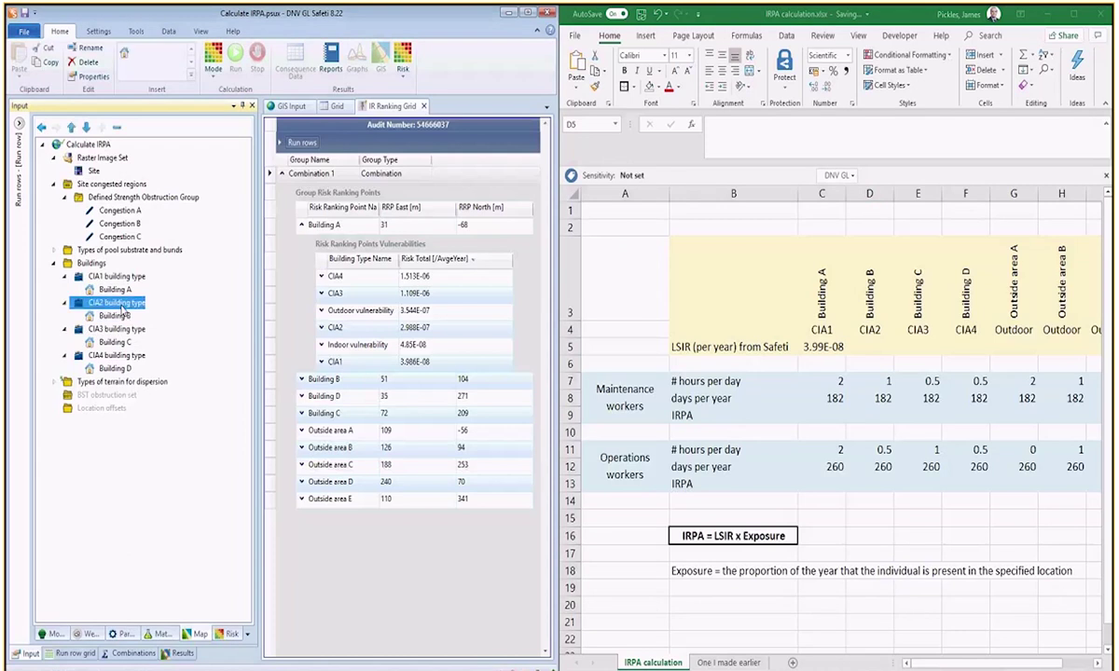
{"action": "left_click", "coordinate": [301, 225]}
{"action": "left_click", "coordinate": [301, 241]}
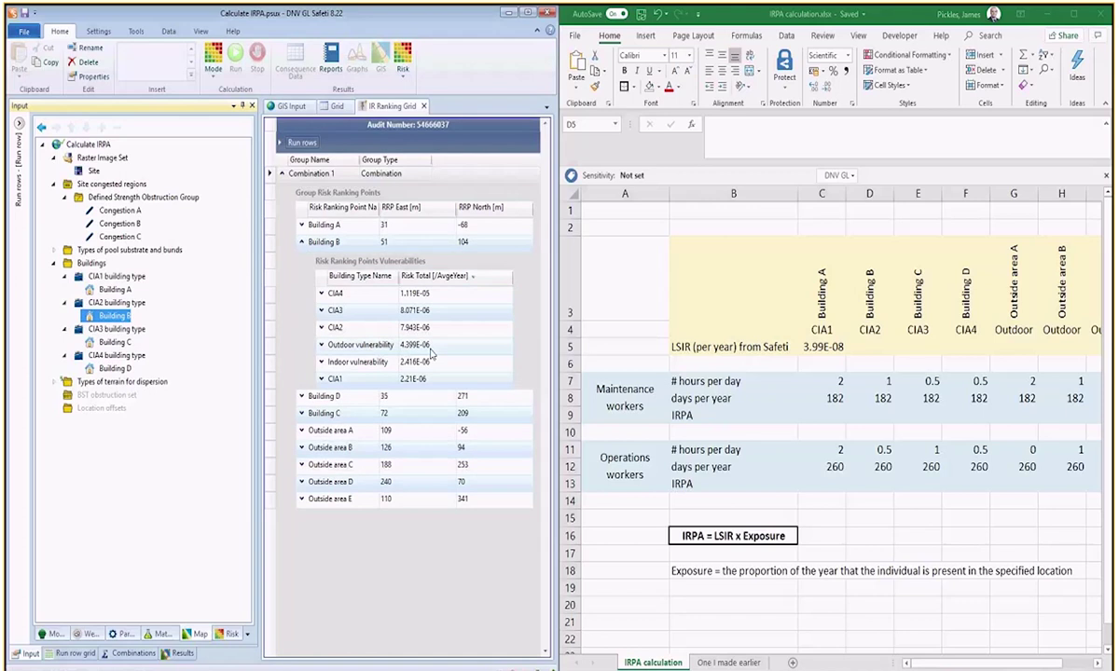
{"action": "left_click", "coordinate": [869, 347]}
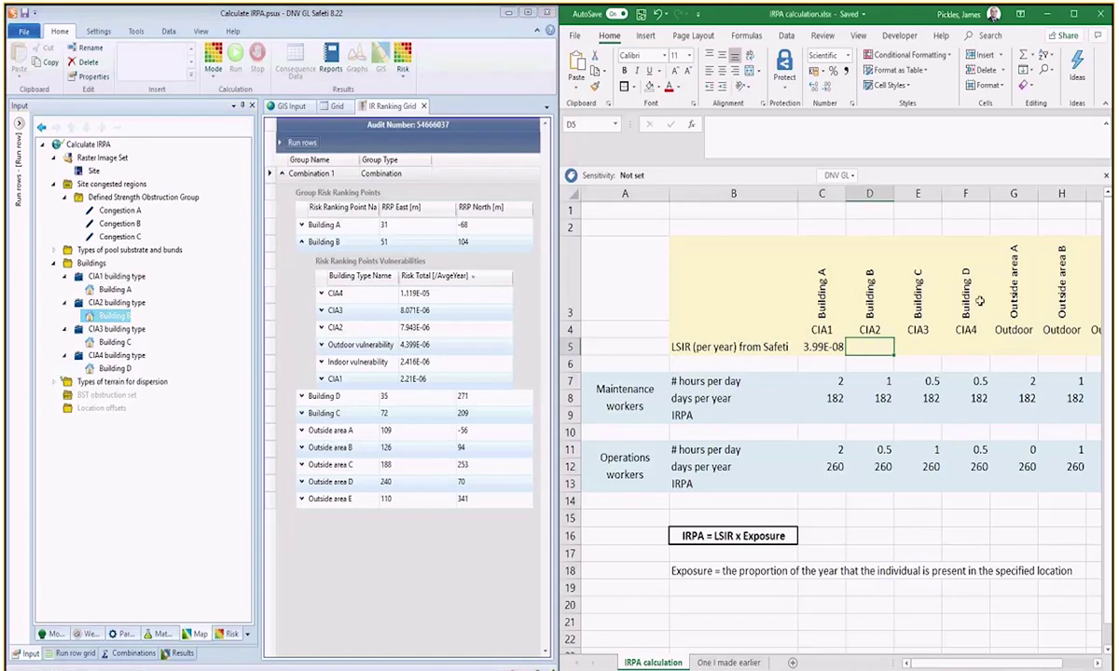
{"action": "type", "text": "7.9432"}
{"action": "key", "text": "BackSpace"}
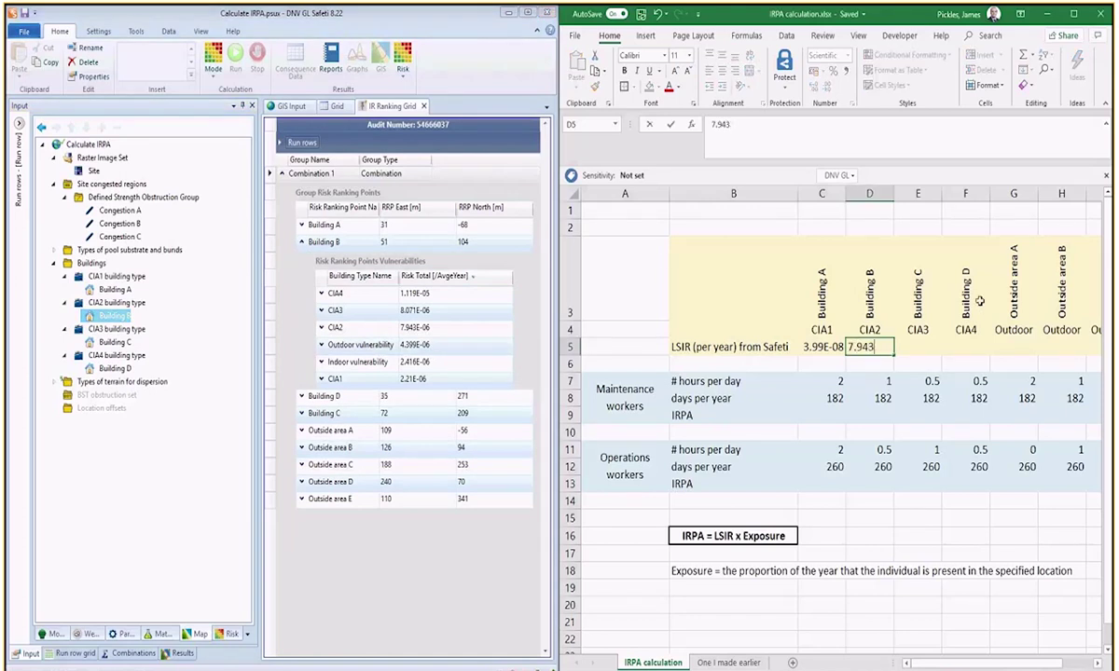
{"action": "type", "text": "e-6"}
{"action": "key", "text": "Return"}
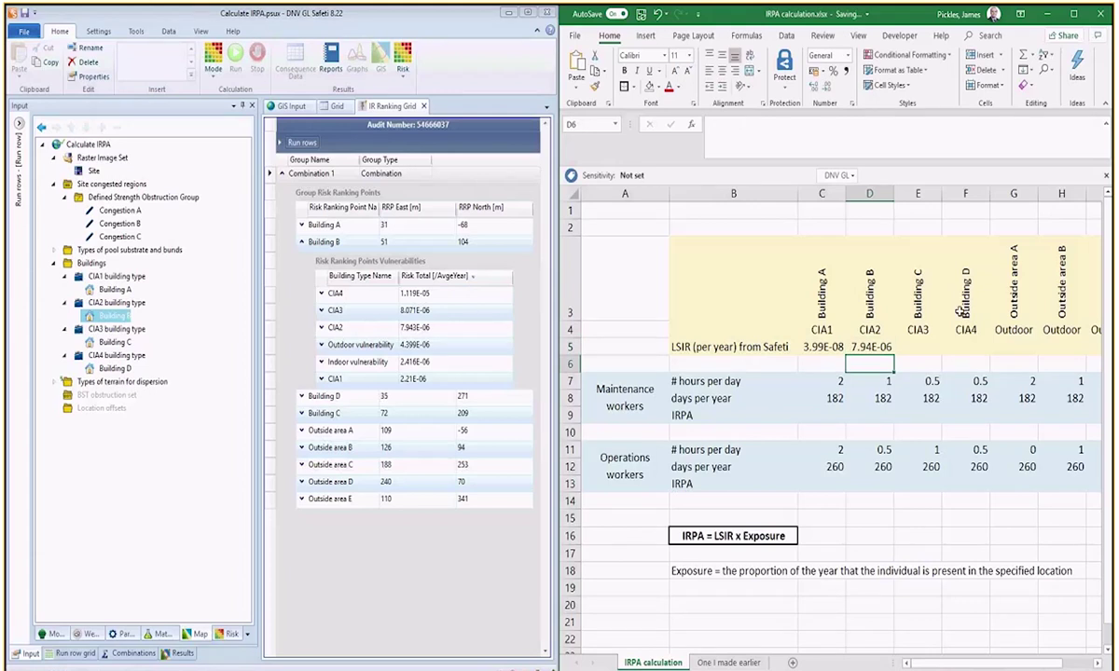
Expand Outside area A in the ranking grid and switch to the 'One I made earlier' sheet
{"action": "left_click", "coordinate": [301, 241]}
{"action": "left_click", "coordinate": [301, 293]}
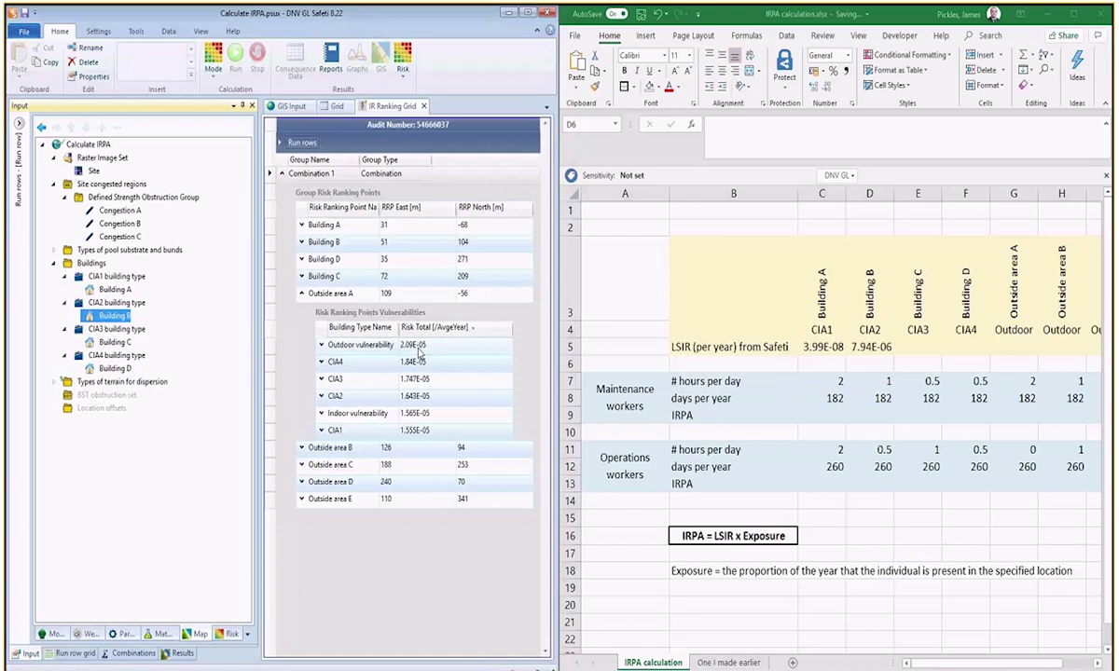
{"action": "left_click", "coordinate": [720, 663]}
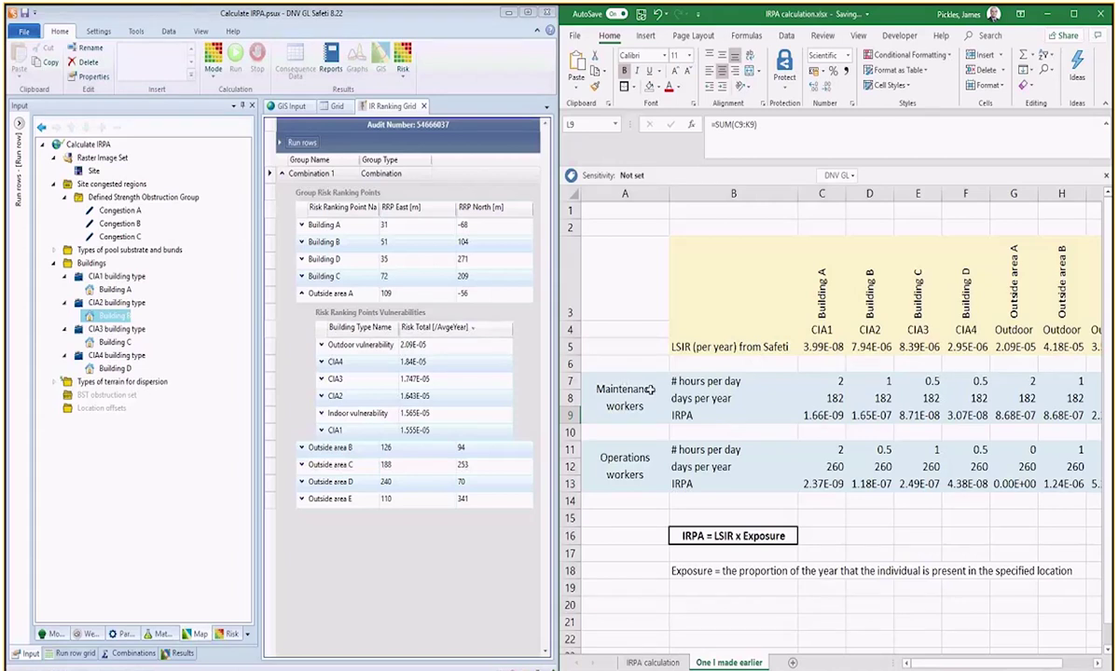
Review the worker rows, Building A's hours per day and days per year, and the IRPA definition
{"action": "left_click", "coordinate": [613, 384]}
{"action": "left_click", "coordinate": [634, 474]}
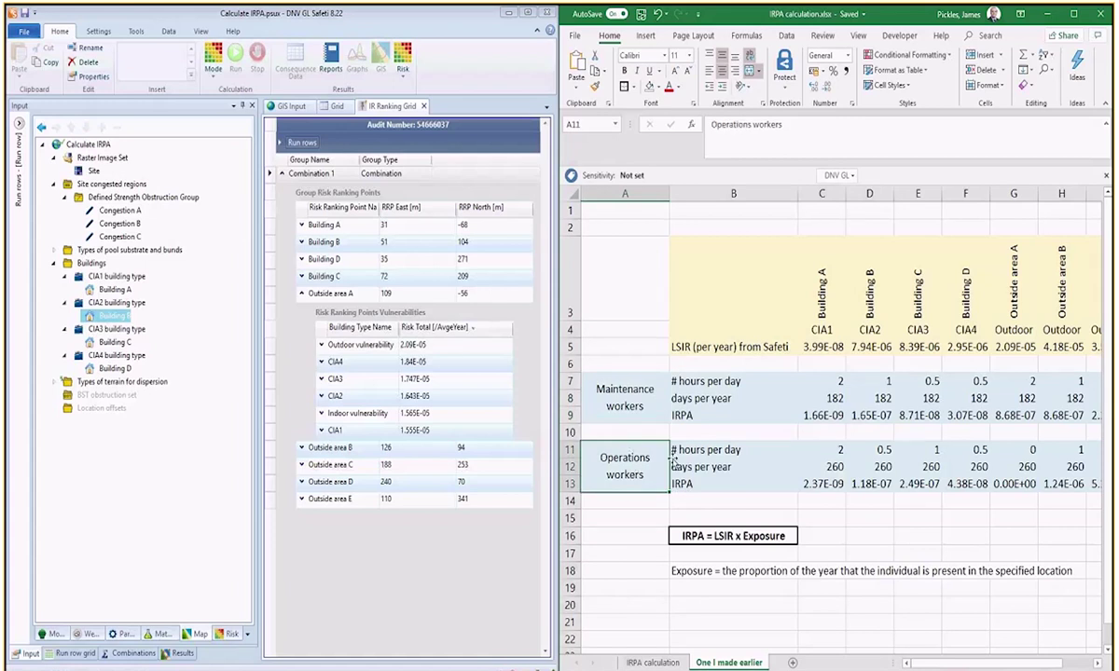
{"action": "left_click", "coordinate": [833, 383]}
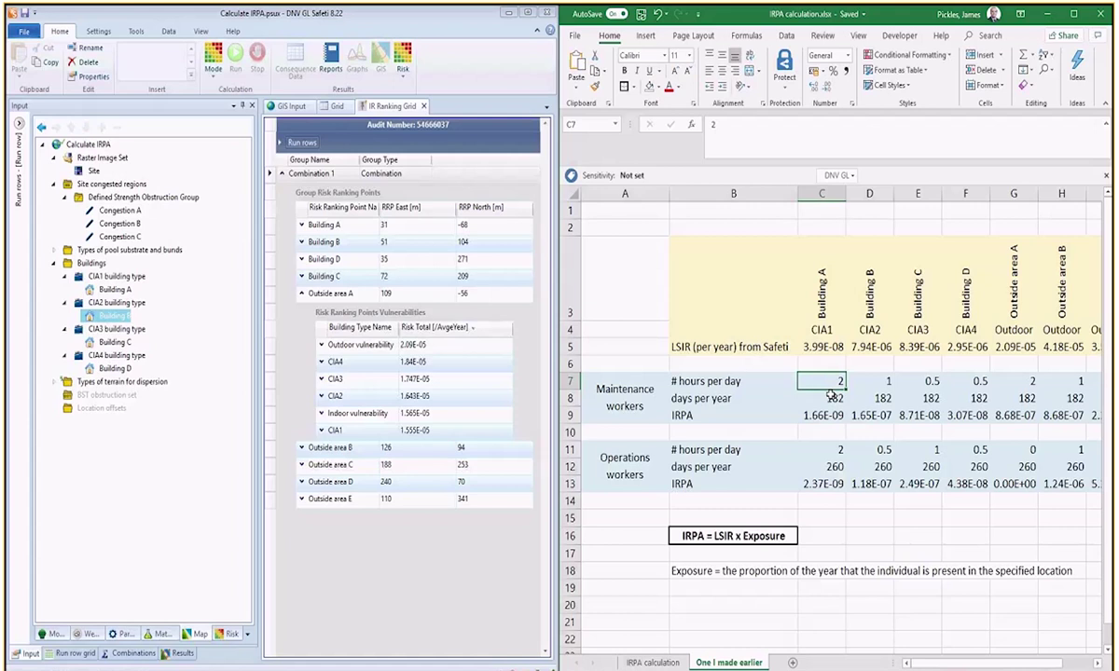
{"action": "left_click", "coordinate": [831, 394]}
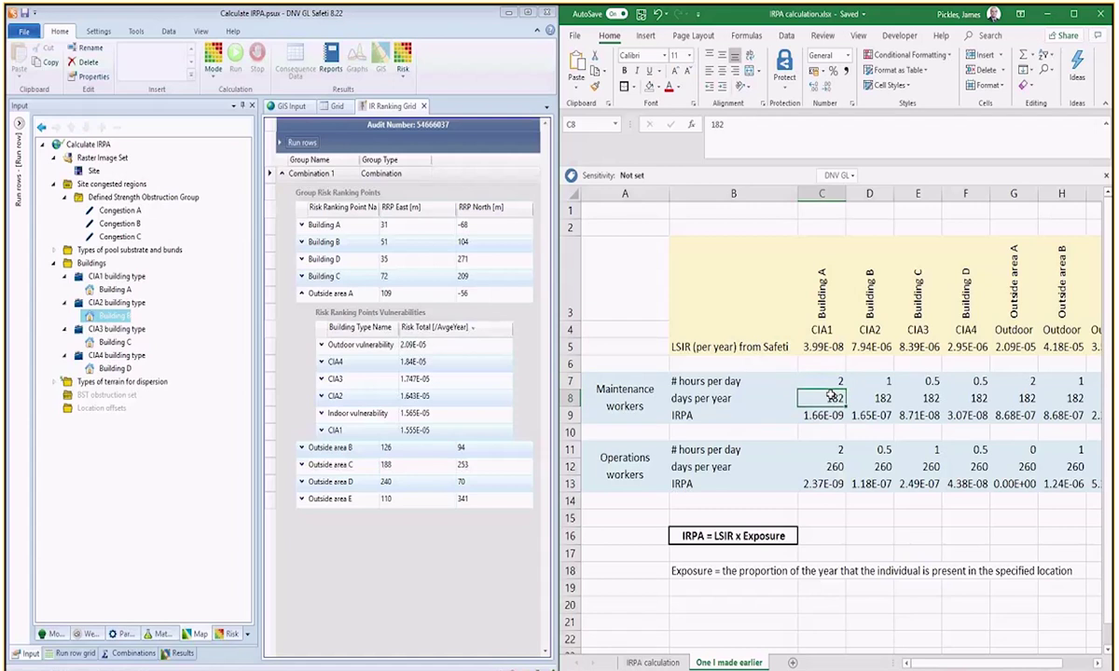
{"action": "left_click", "coordinate": [751, 552]}
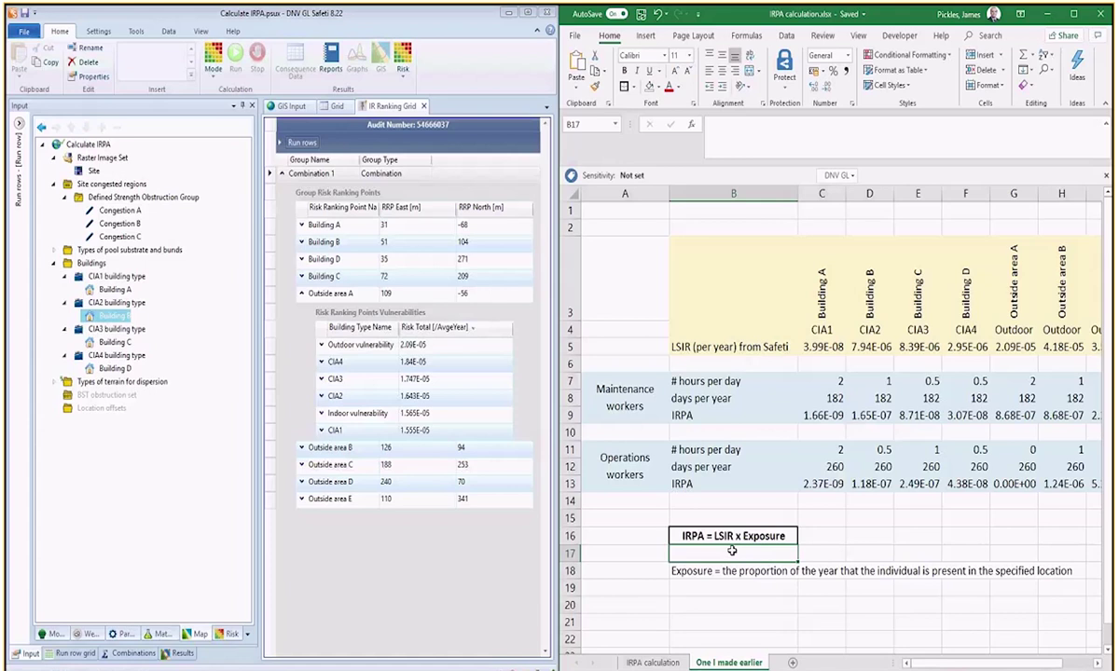
Edit C9's formula to =C$5*(C7/24*C8/365) for Building A's maintenance IRPA
{"action": "left_click", "coordinate": [824, 416]}
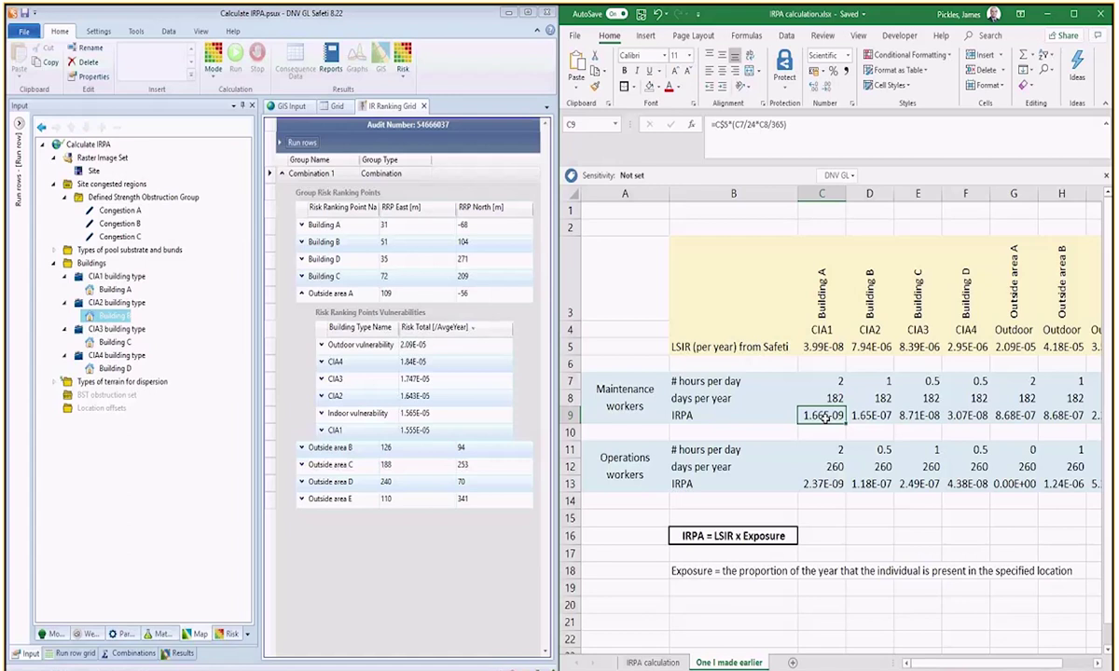
{"action": "left_click", "coordinate": [723, 127]}
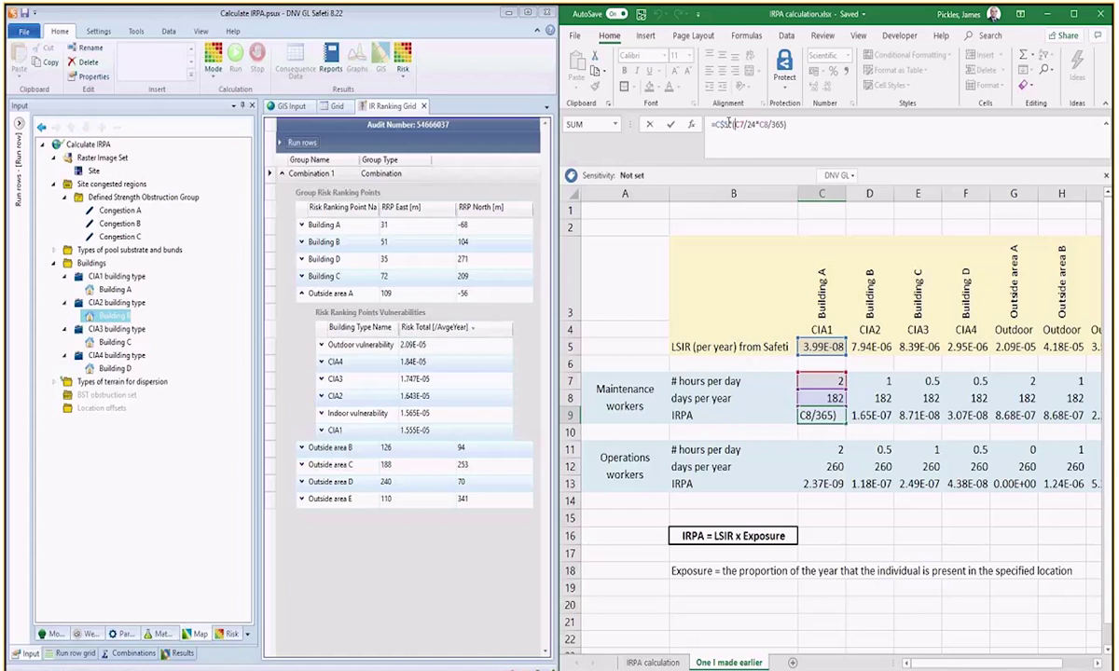
{"action": "type", "text": "*"}
Confirm the C9 formula and total maintenance IRPA in L9 with =SUM(C9:K9), giving 4.40E-06
{"action": "key", "text": "Return"}
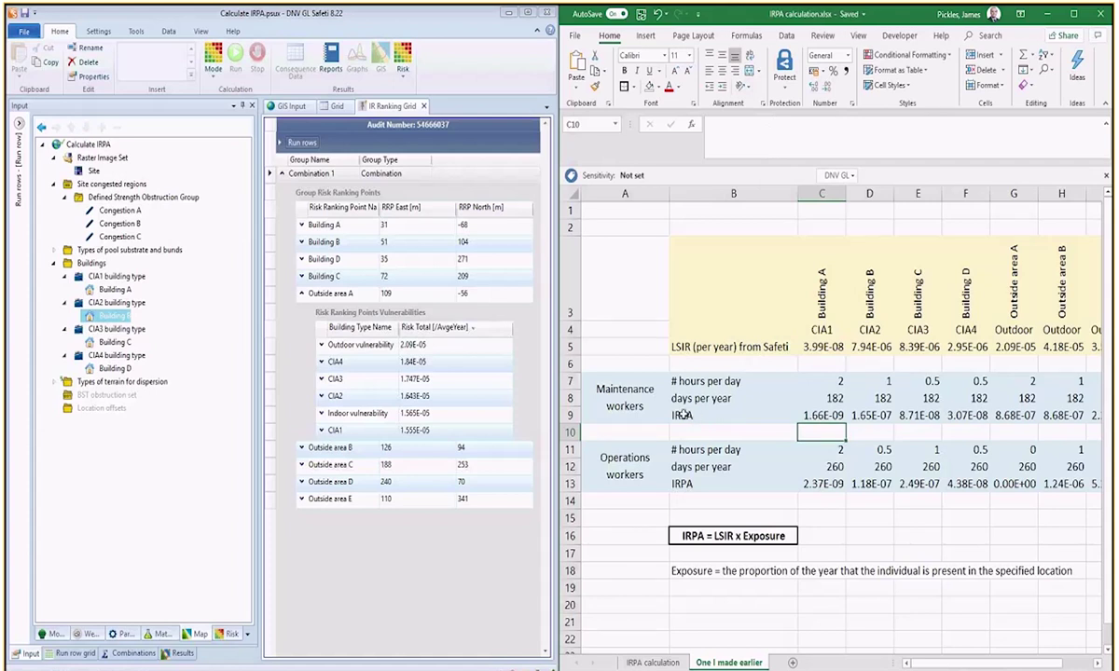
{"action": "scroll", "coordinate": [926, 625], "scroll_direction": "right", "scroll_amount": 2}
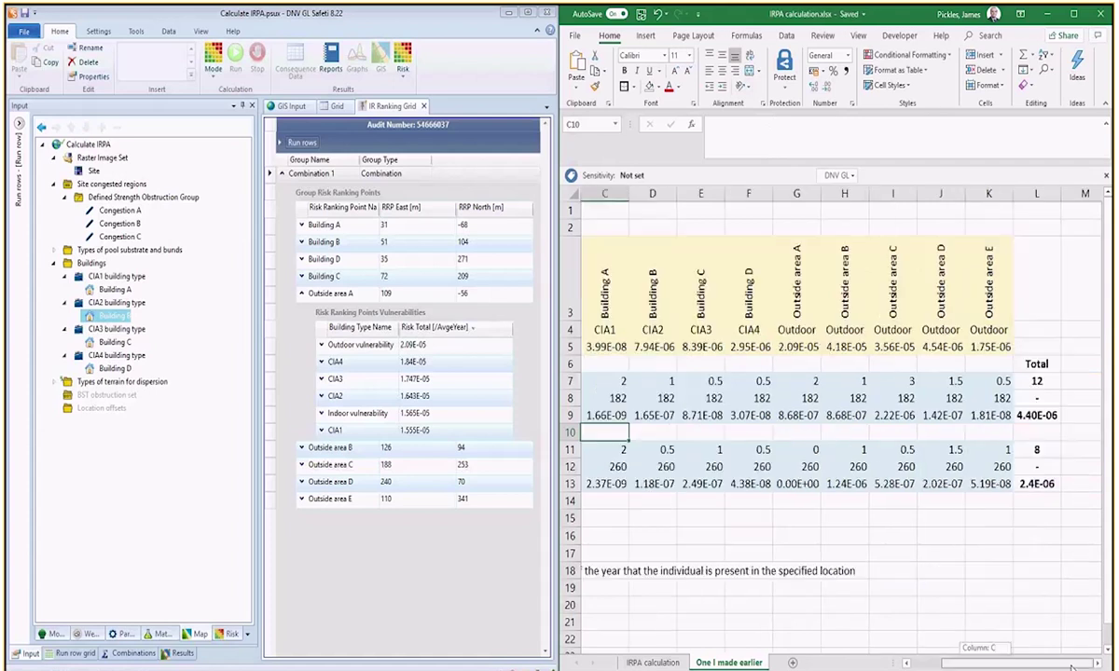
{"action": "double_click", "coordinate": [1018, 415]}
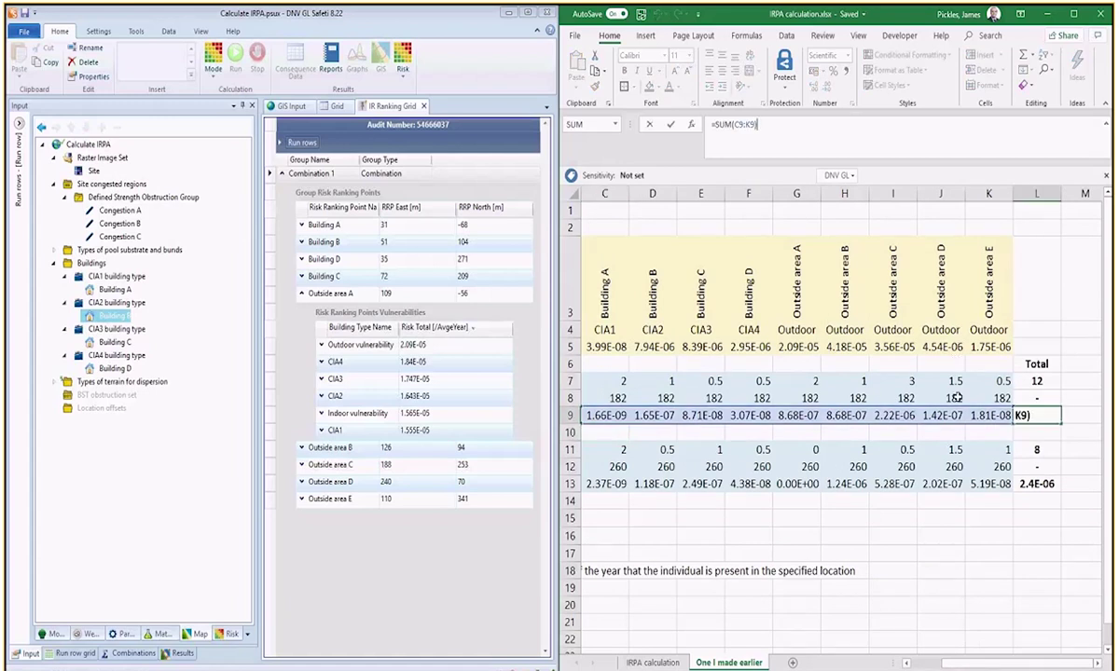
{"action": "key", "text": "Return"}
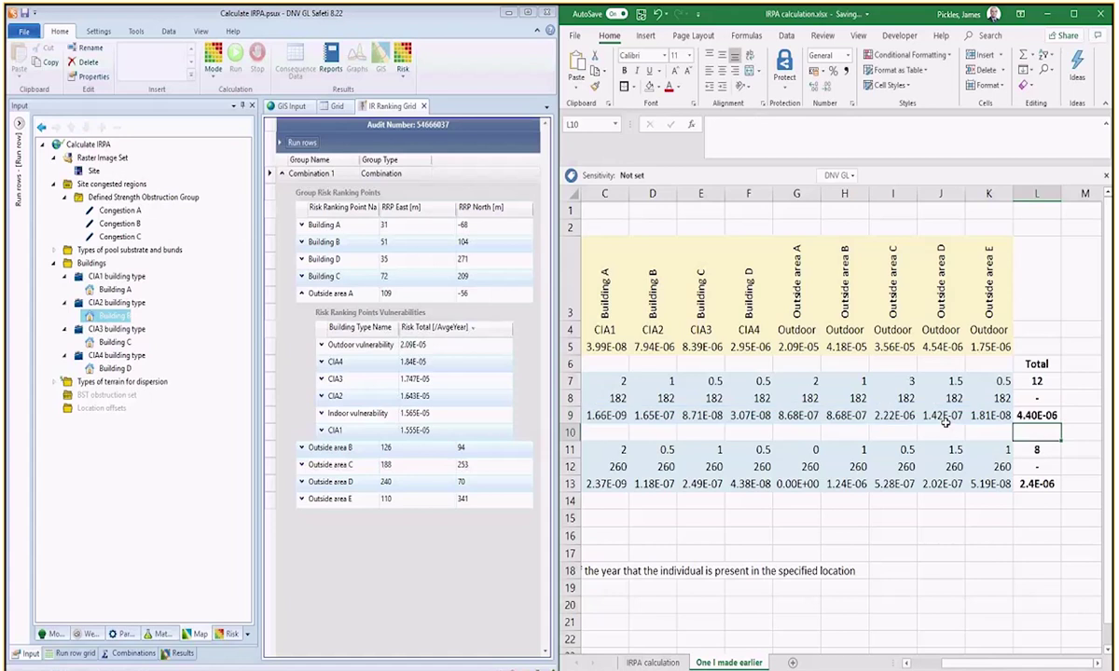
Total operations IRPA in L13 with =SUM(C13:K13), giving 2.4E-06
{"action": "left_click_drag", "start_coordinate": [923, 664], "coordinate": [890, 663]}
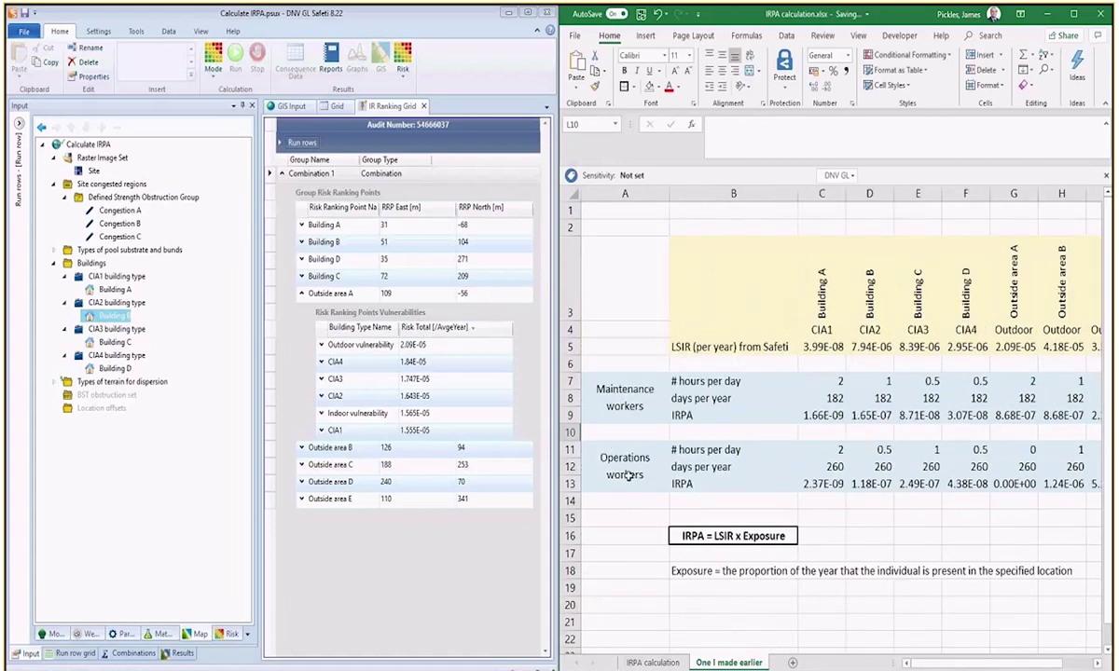
{"action": "scroll", "coordinate": [629, 475], "scroll_direction": "right", "scroll_amount": 2}
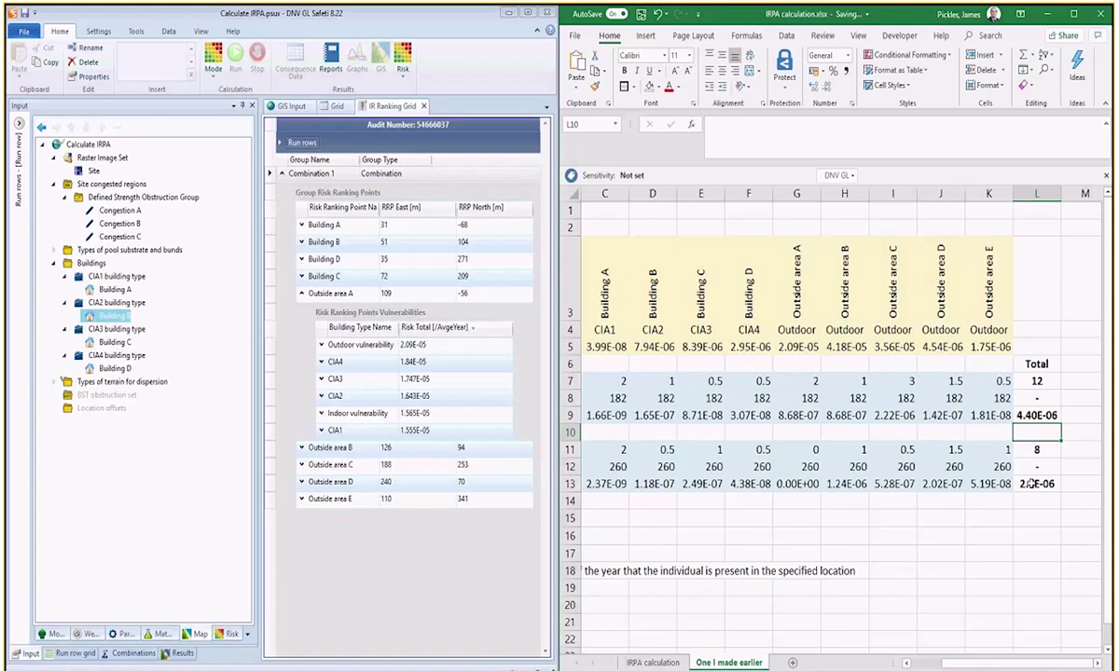
{"action": "left_click", "coordinate": [1035, 484]}
{"action": "left_click", "coordinate": [797, 134]}
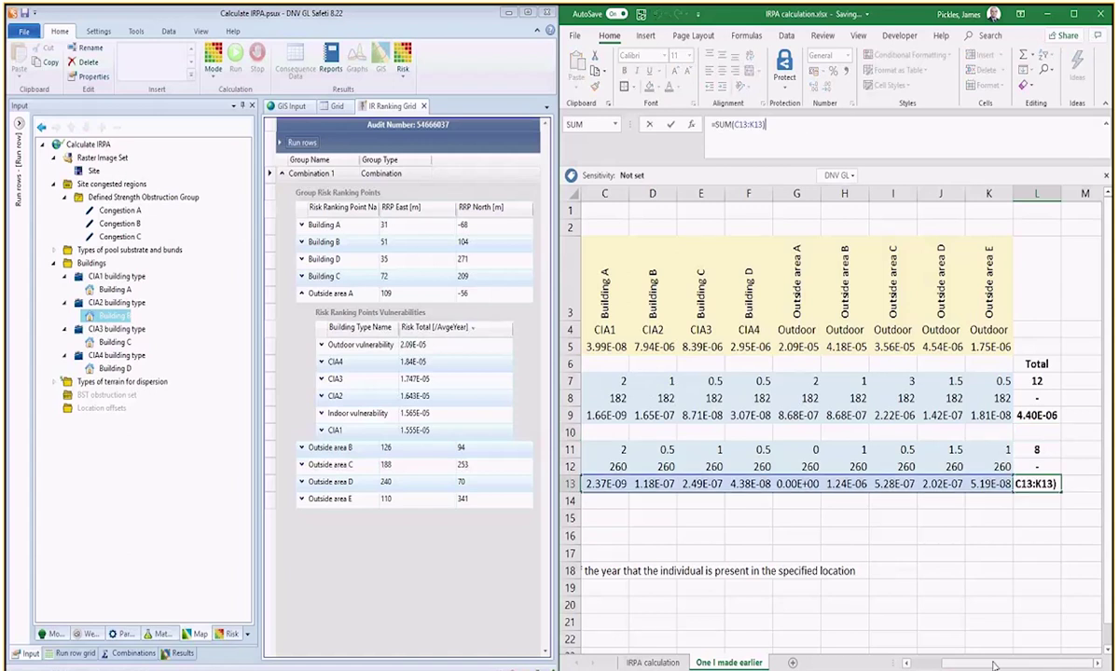
{"action": "key", "text": "ctrl+Return"}
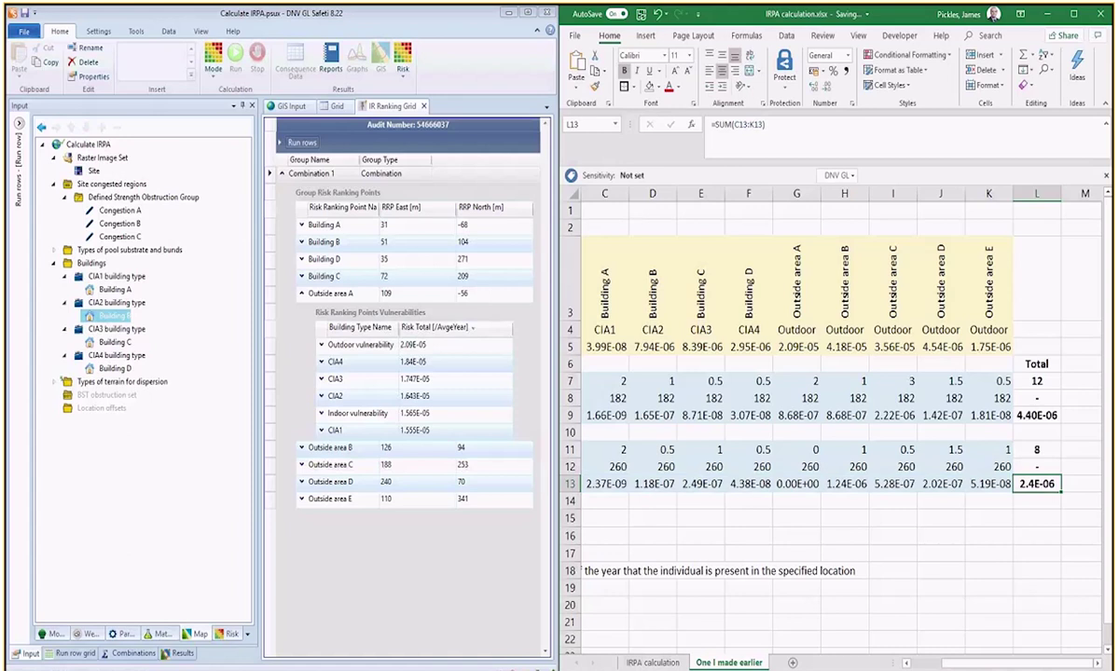
{"action": "scroll", "coordinate": [606, 585], "scroll_direction": "left", "scroll_amount": 3}
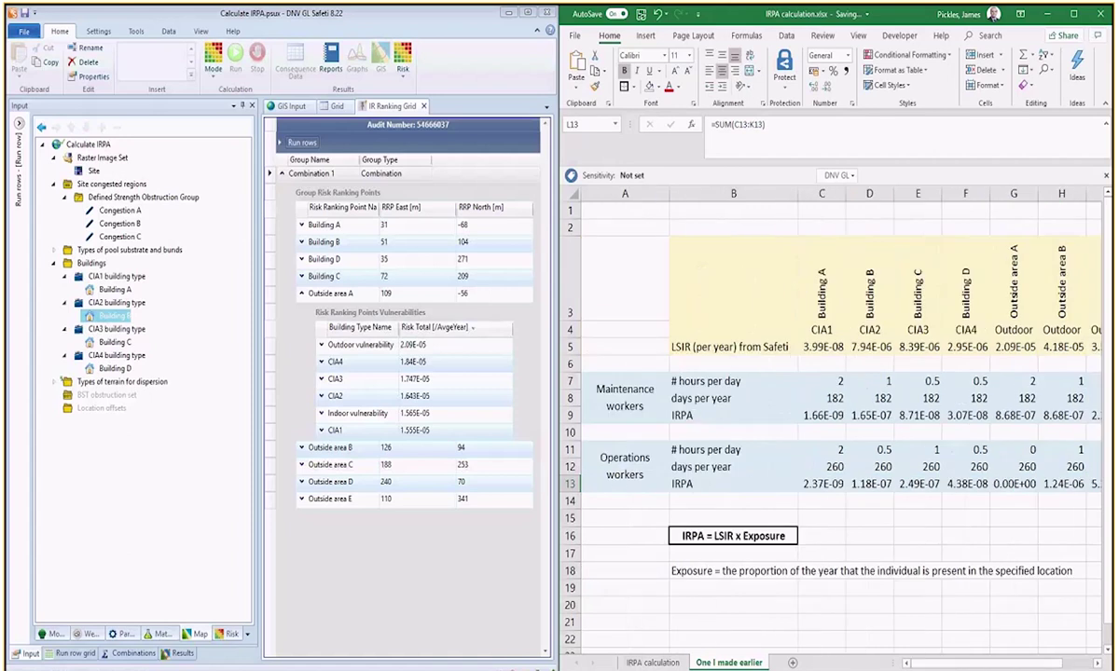